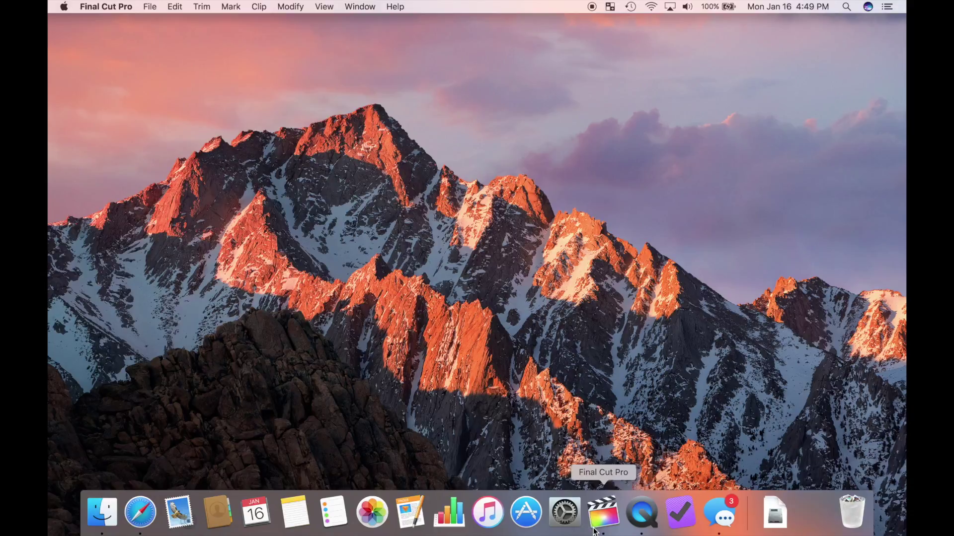
Review the finished Bike Adventures project timeline, then hide Final Cut Pro.
click(627, 529)
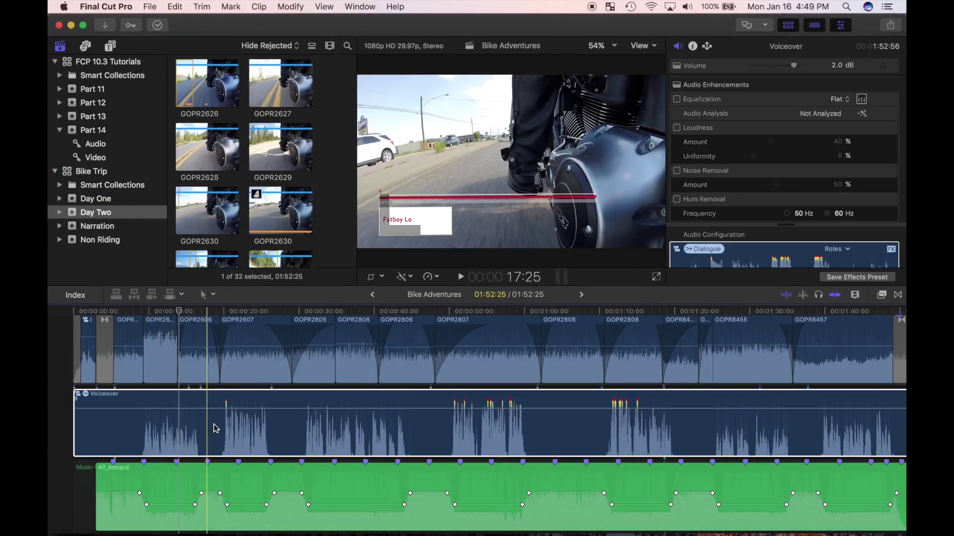
scroll(122, 430, down, 2)
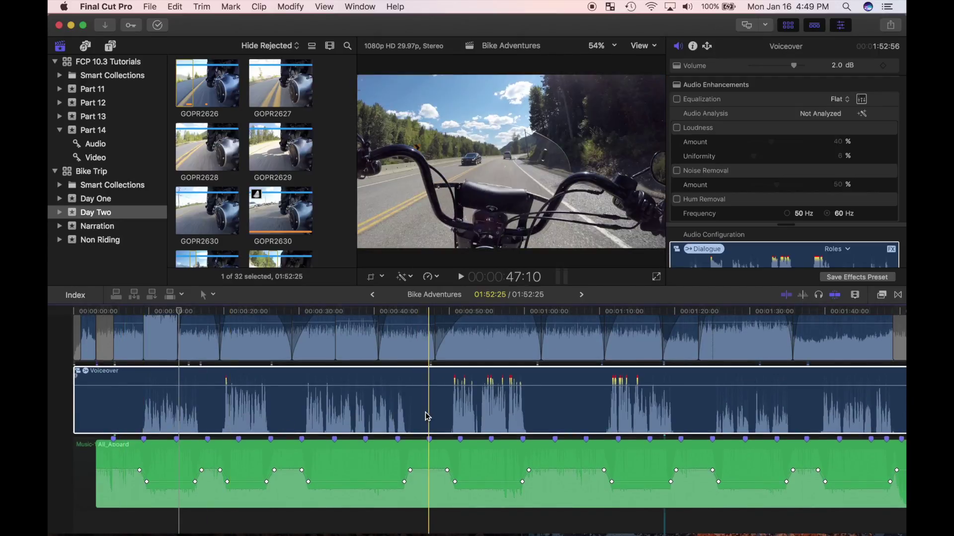
scroll(535, 420, right, 1)
scroll(534, 420, right, 2)
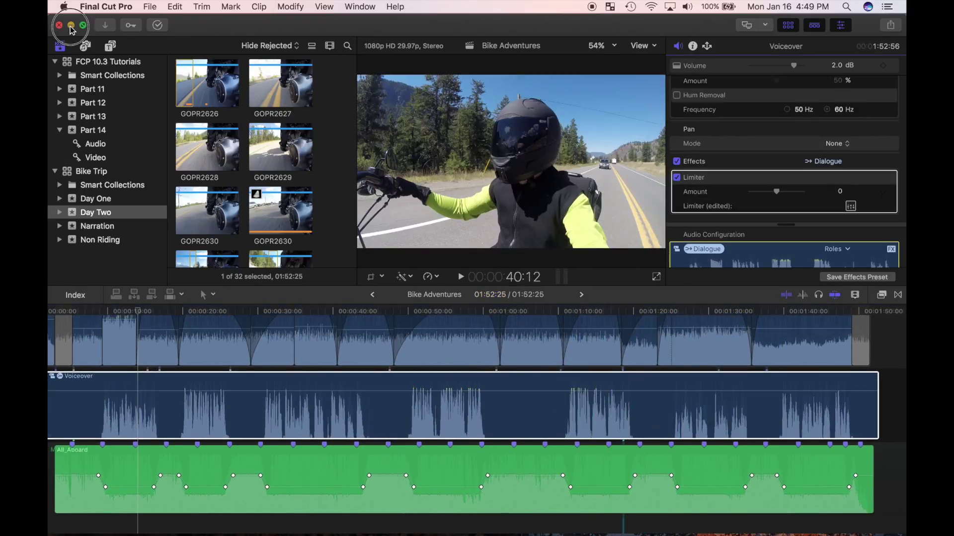
click(70, 25)
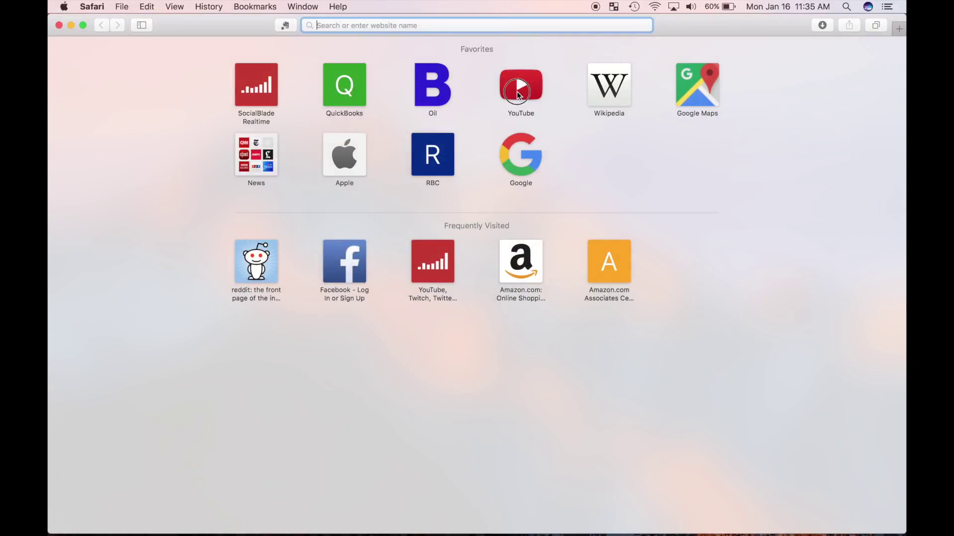
Browse the FCPX 10.3 Tutorial Series playlist on YouTube, then close the browser and relaunch Final Cut Pro.
click(518, 90)
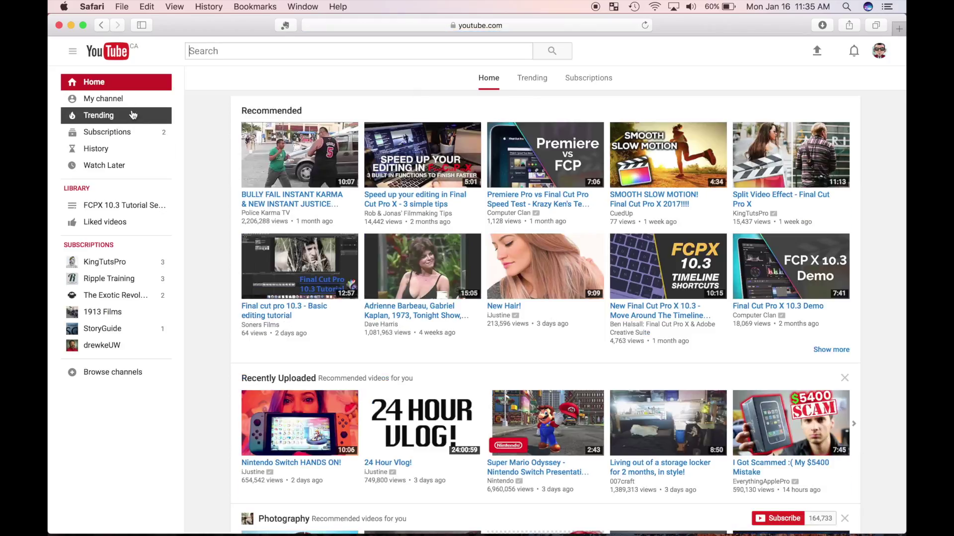
click(133, 100)
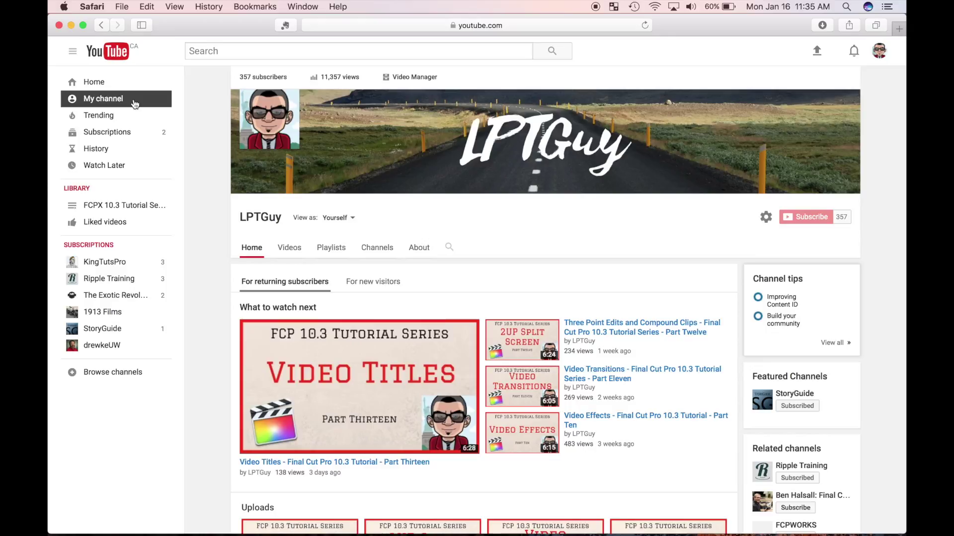
scroll(255, 159, down, 7)
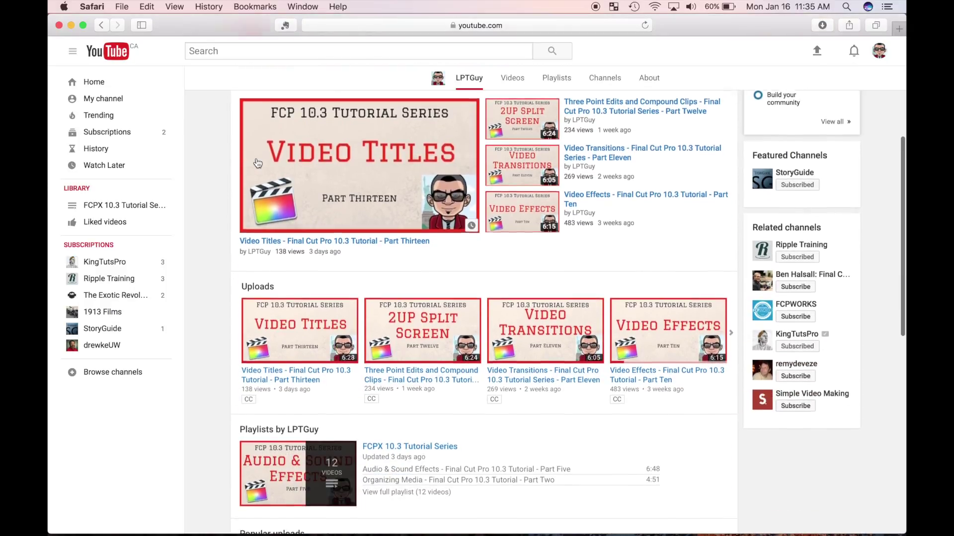
scroll(298, 318, down, 2)
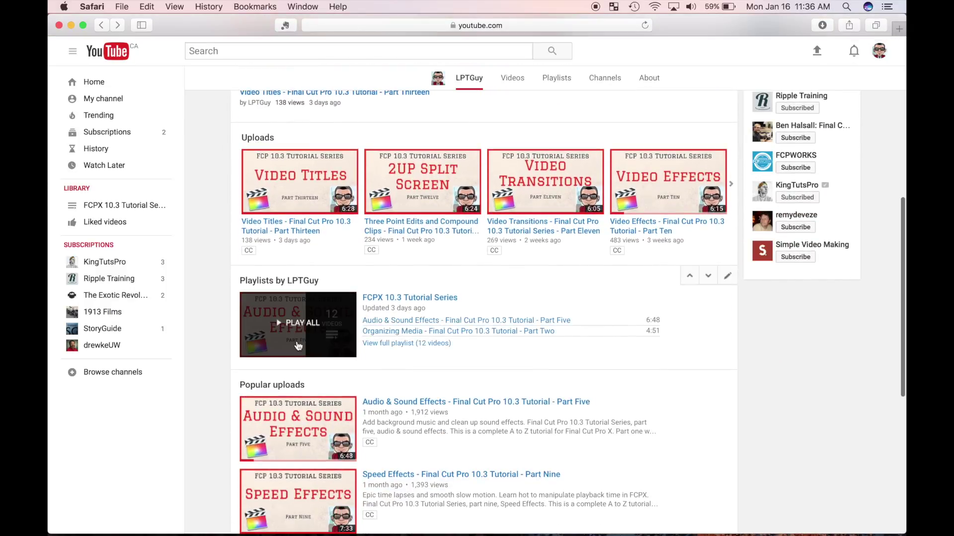
click(396, 346)
scroll(204, 225, down, 5)
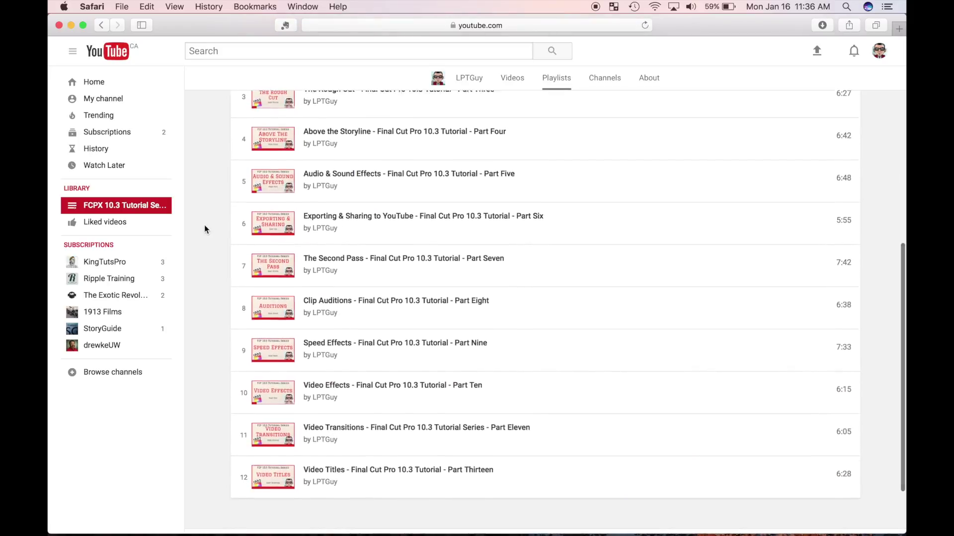
scroll(205, 226, up, 6)
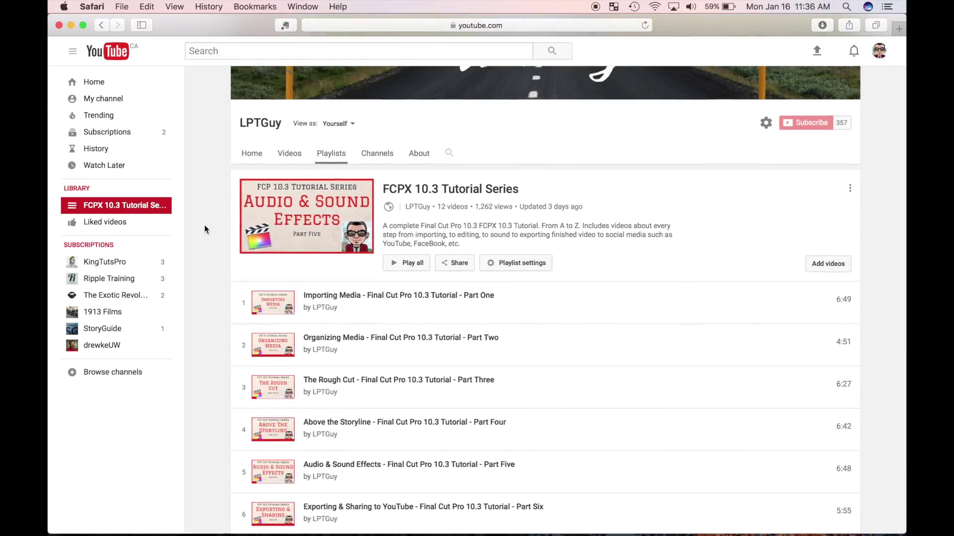
scroll(204, 225, up, 2)
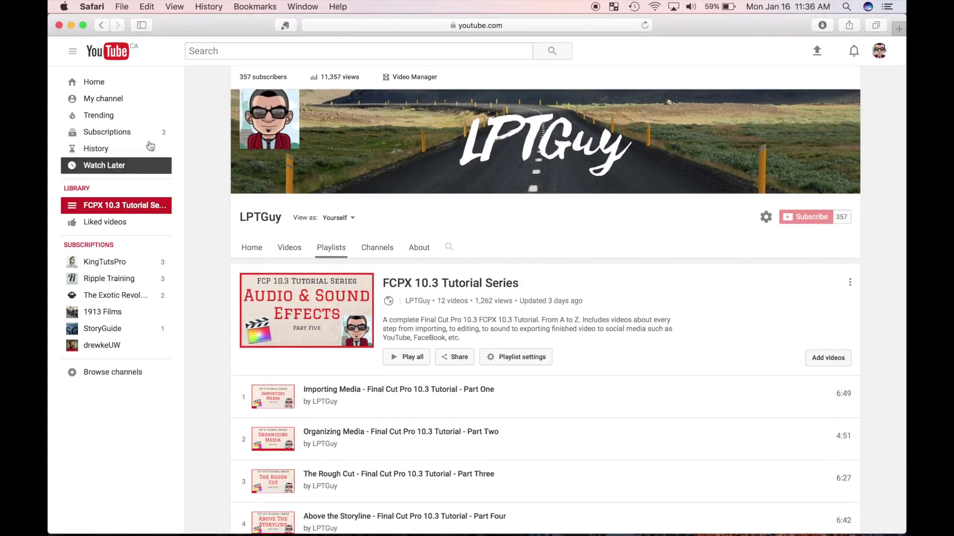
click(58, 26)
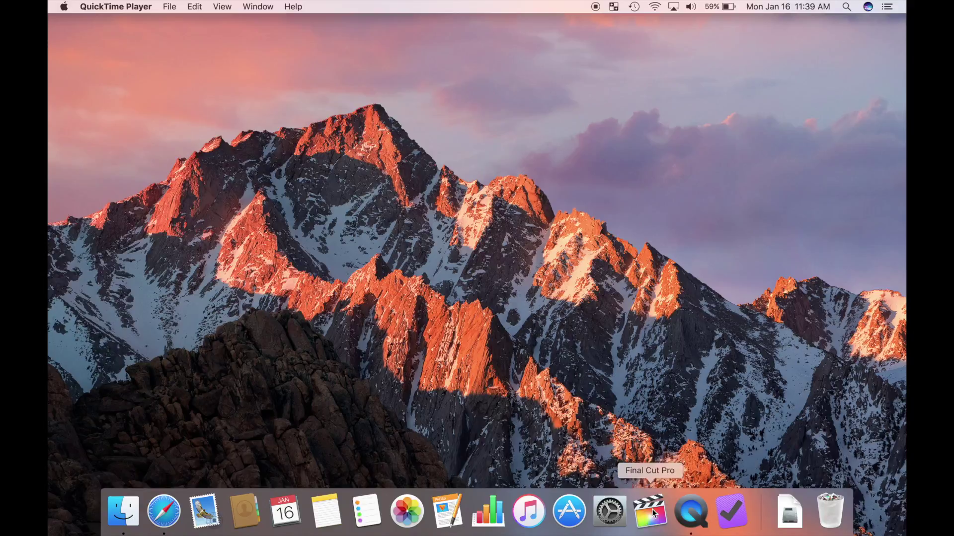
click(652, 513)
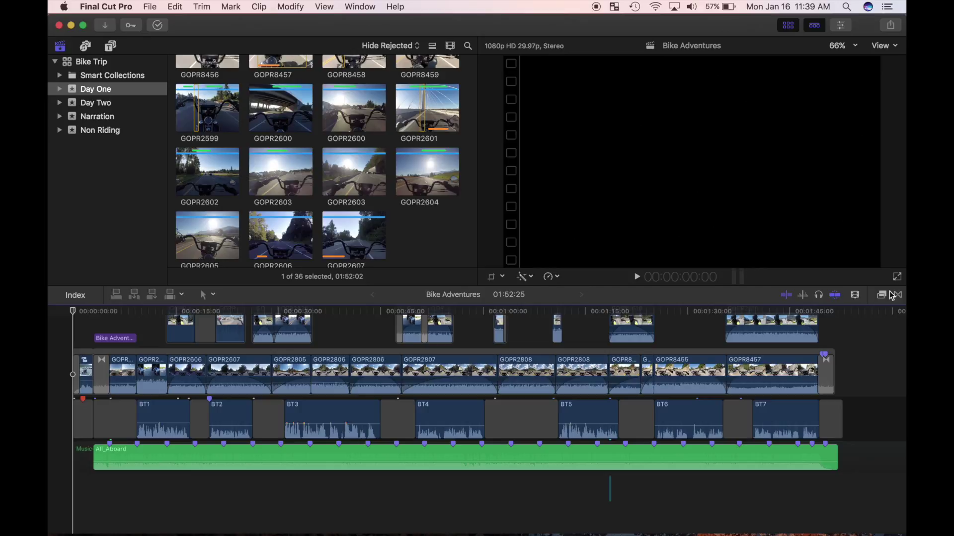
Switch the timeline clip appearance to audio waveforms only.
click(855, 295)
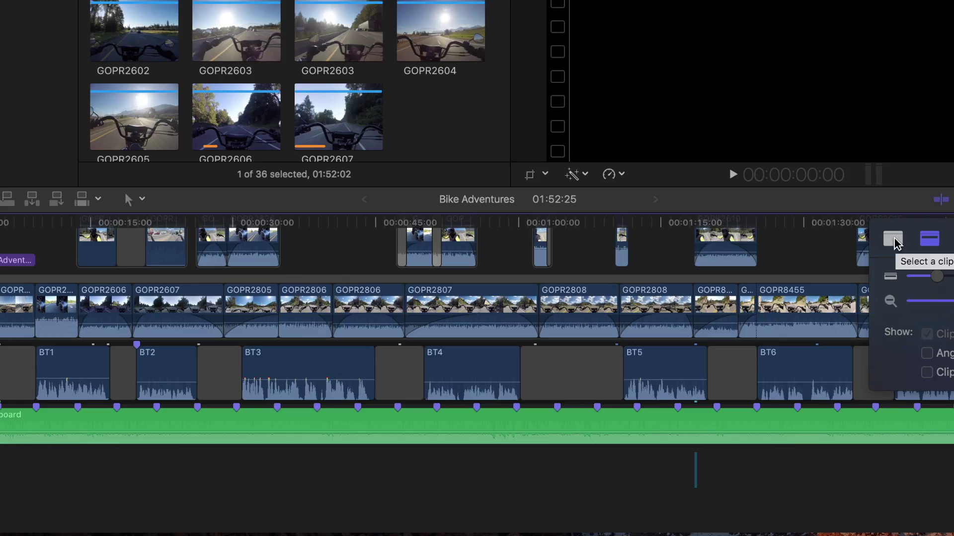
click(752, 323)
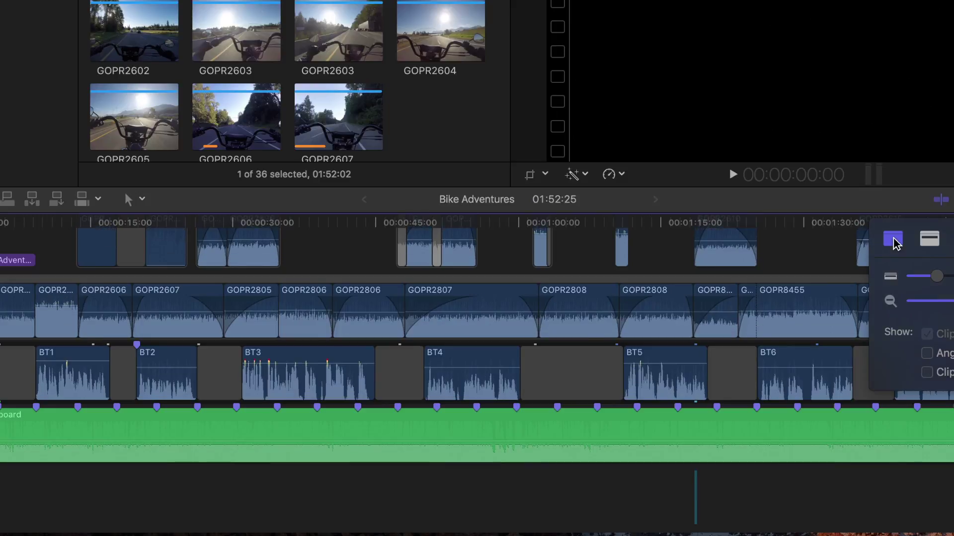
key(shift+z)
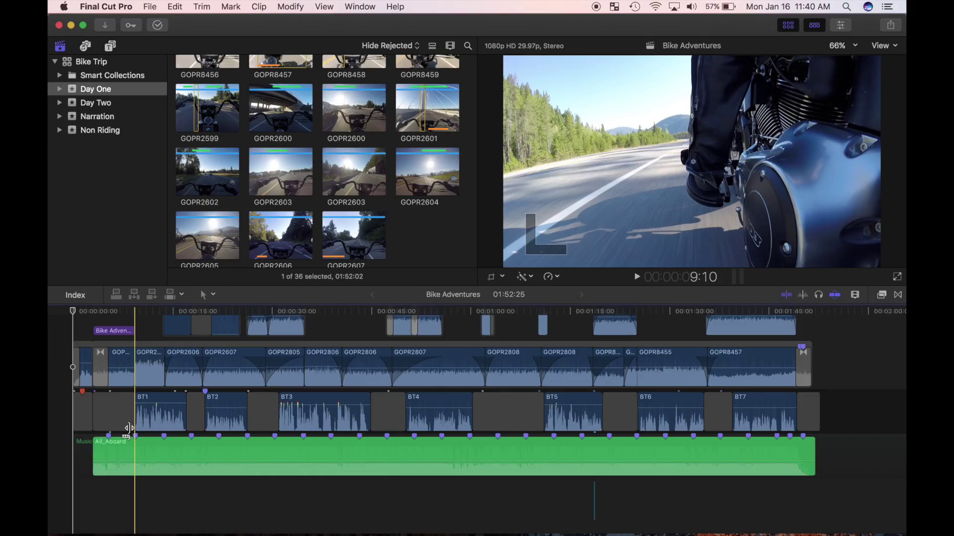
Zoom in to inspect the BT1–BT3 narration waveforms.
key(super+equal)
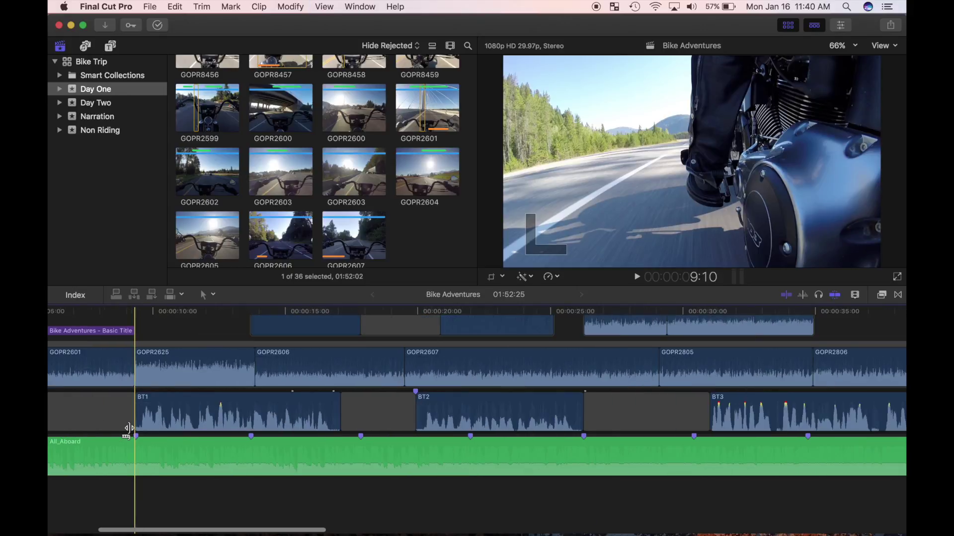
key(super+equal)
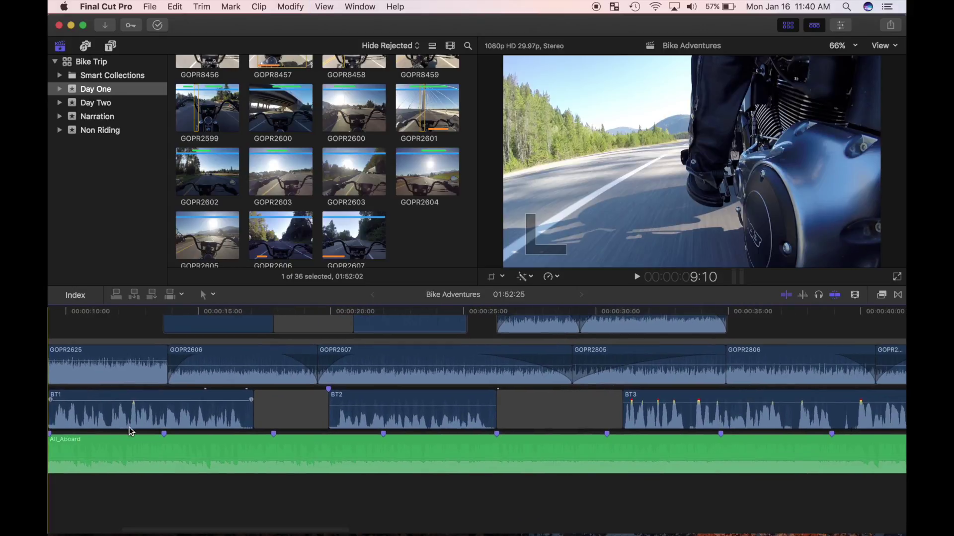
scroll(129, 427, right, 3)
scroll(130, 431, right, 10)
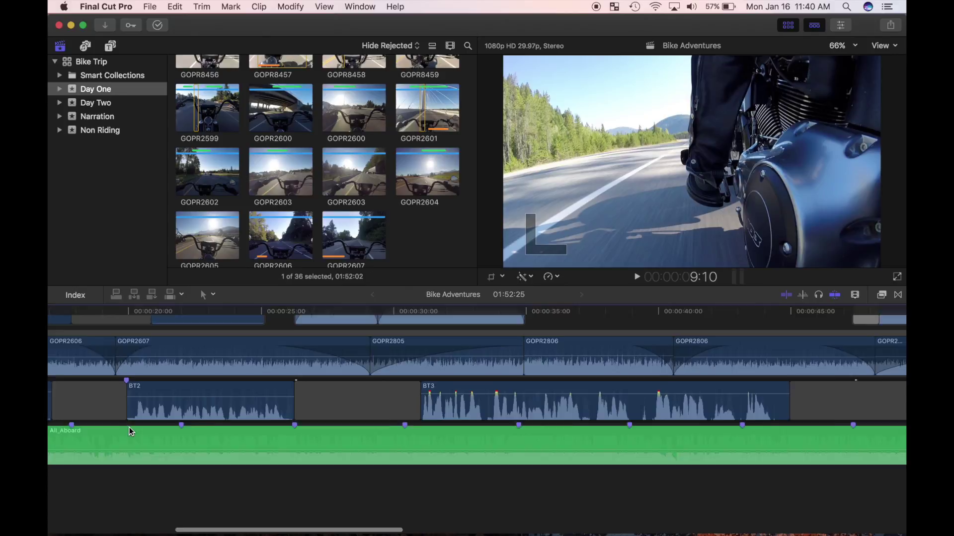
scroll(129, 431, right, 7)
scroll(129, 432, down, 1)
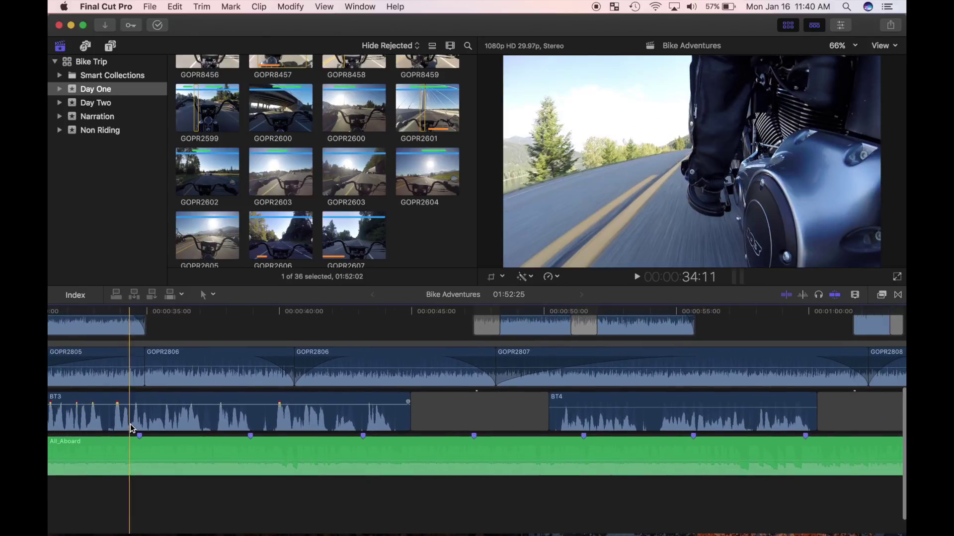
scroll(131, 424, down, 1)
scroll(130, 424, left, 1)
Select the All_Aboard music clip, return to the project start and fit the whole project in view.
click(130, 425)
scroll(118, 504, left, 20)
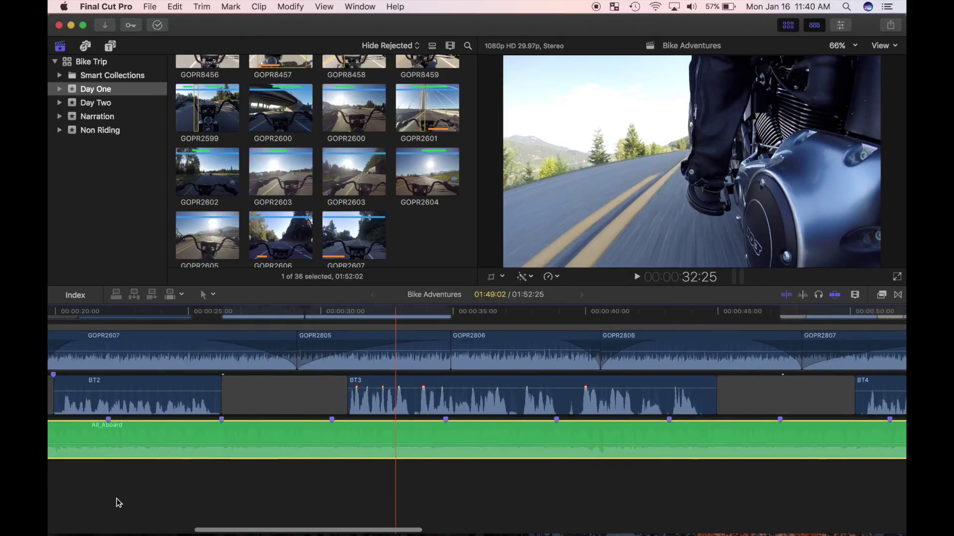
scroll(117, 505, left, 6)
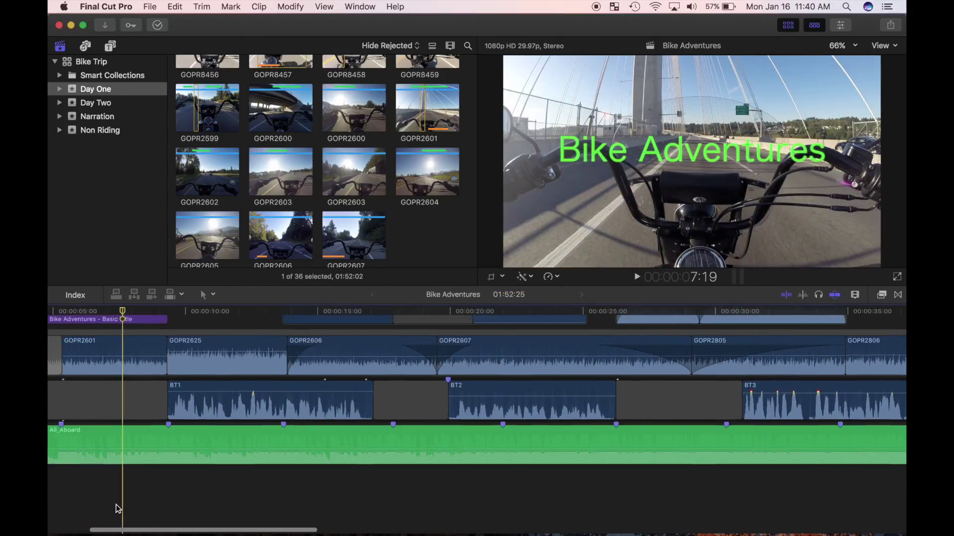
scroll(115, 504, up, 4)
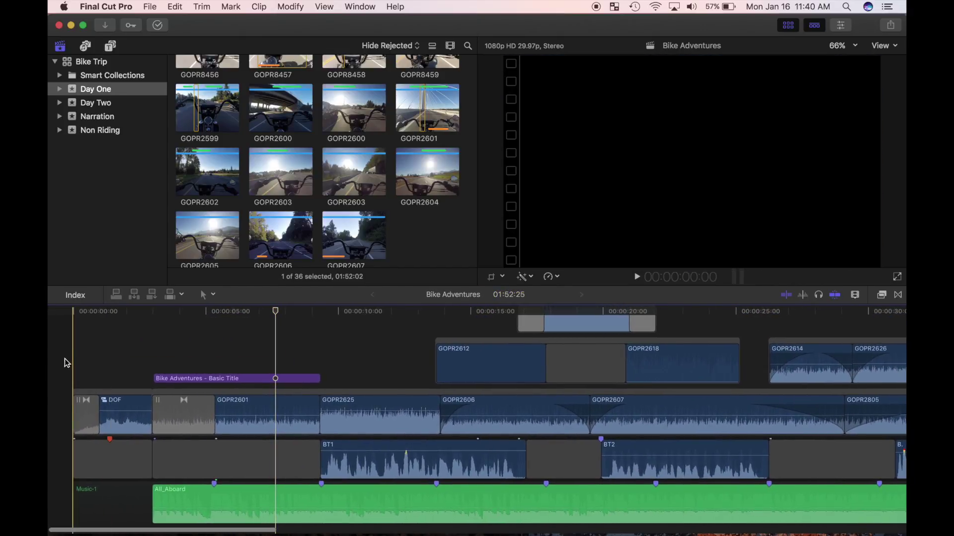
key(Home)
key(shift+z)
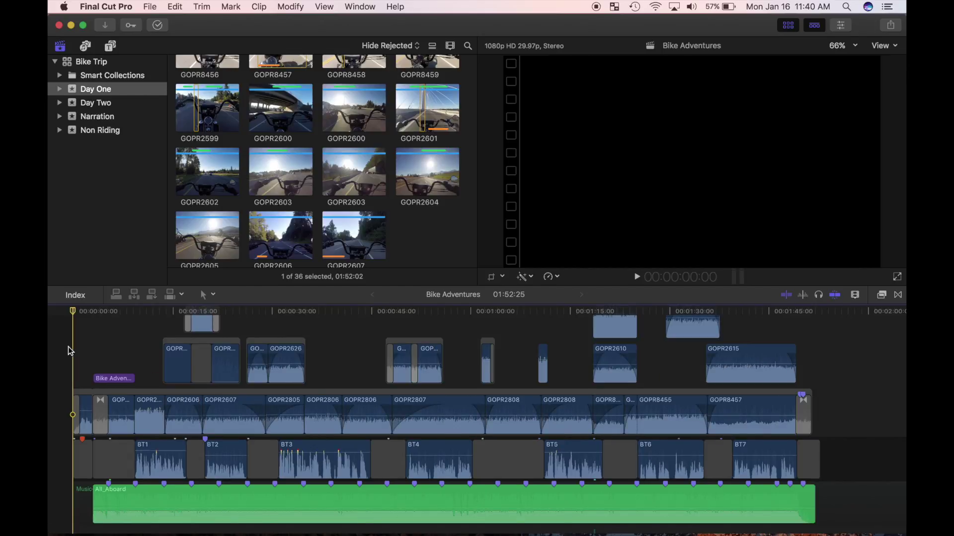
Combine the BT1–BT7 narration clips into a compound clip named 'Voiceover' and verify its contents.
key(super+Tab)
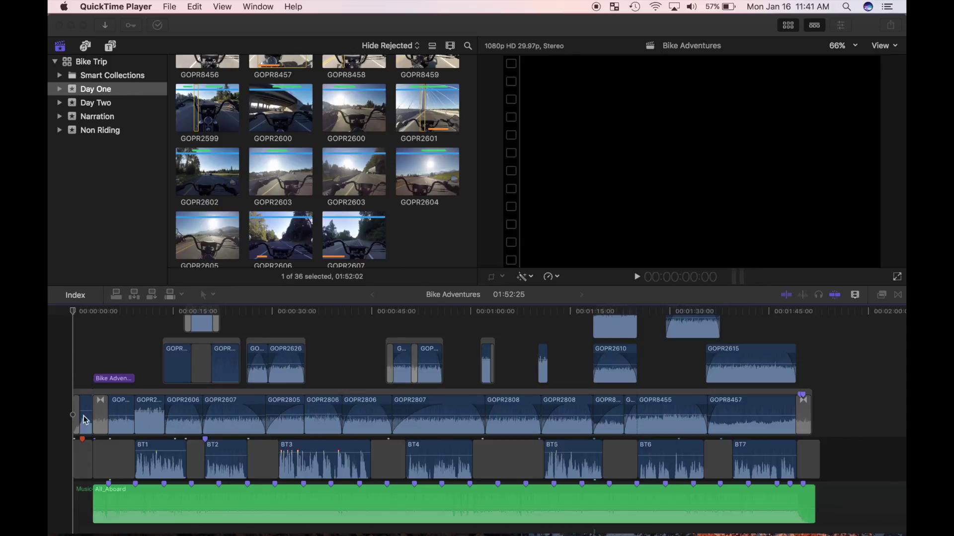
key(super+Tab)
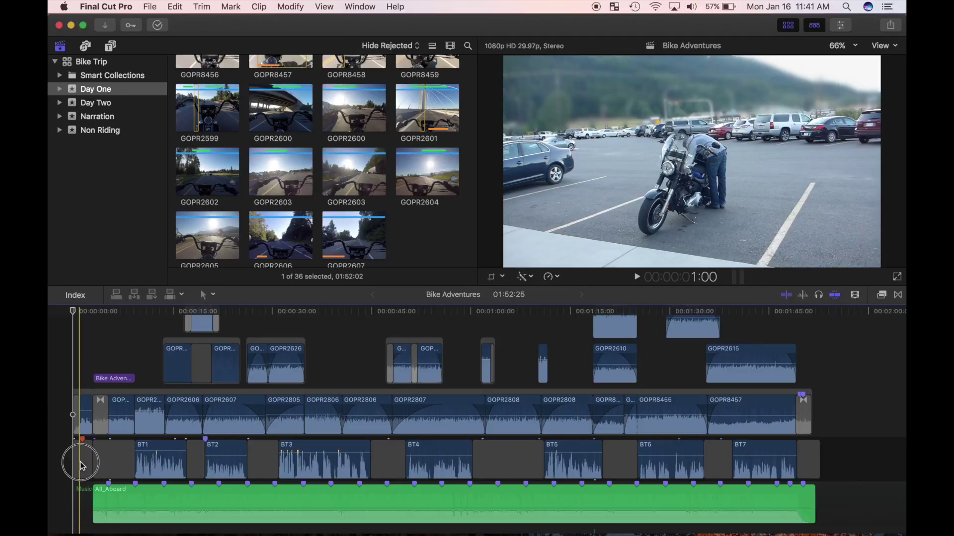
click(79, 461)
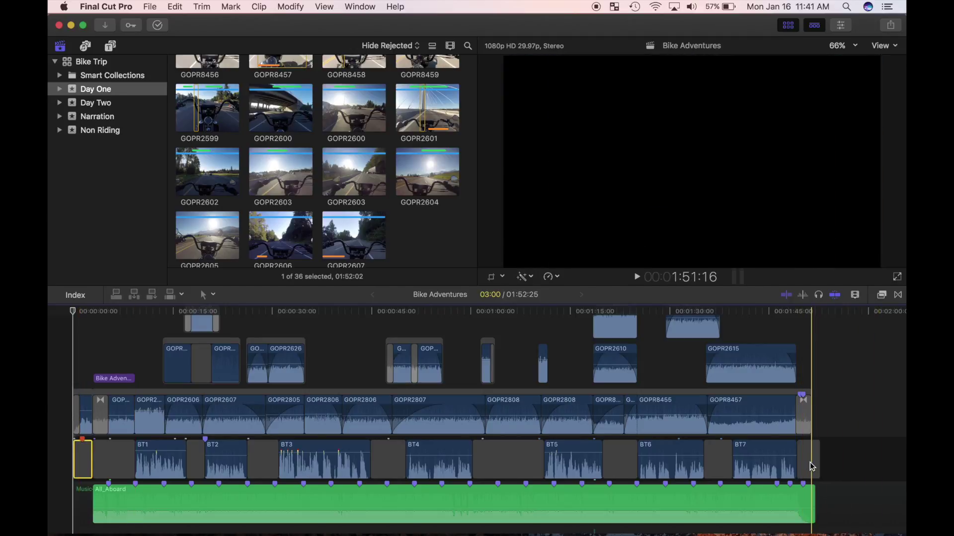
shift+click(810, 463)
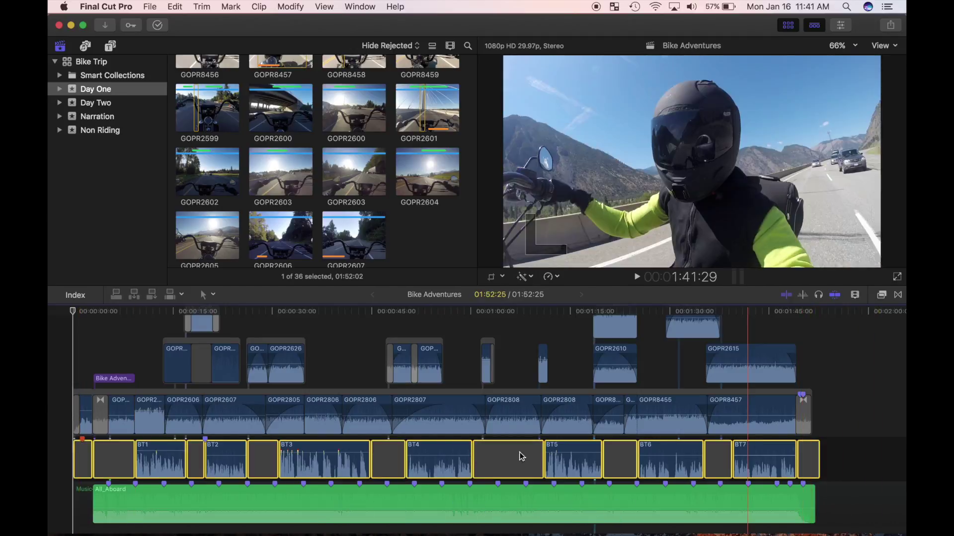
right_click(397, 458)
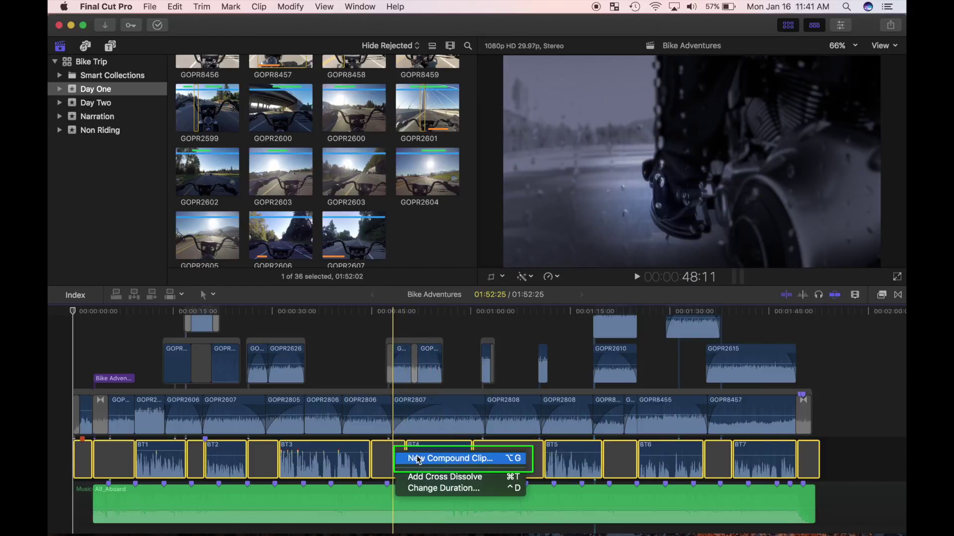
click(399, 458)
text(Voiceover)
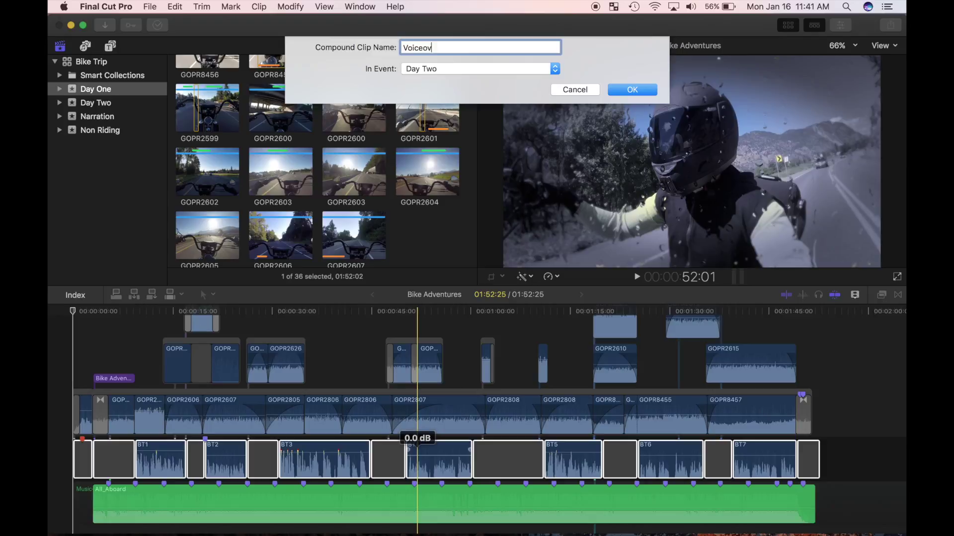
click(632, 89)
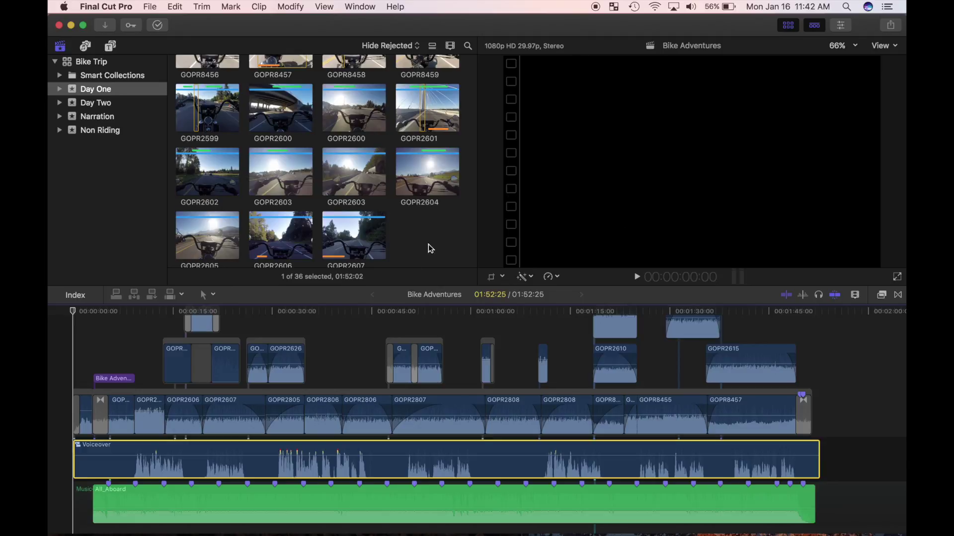
double_click(255, 450)
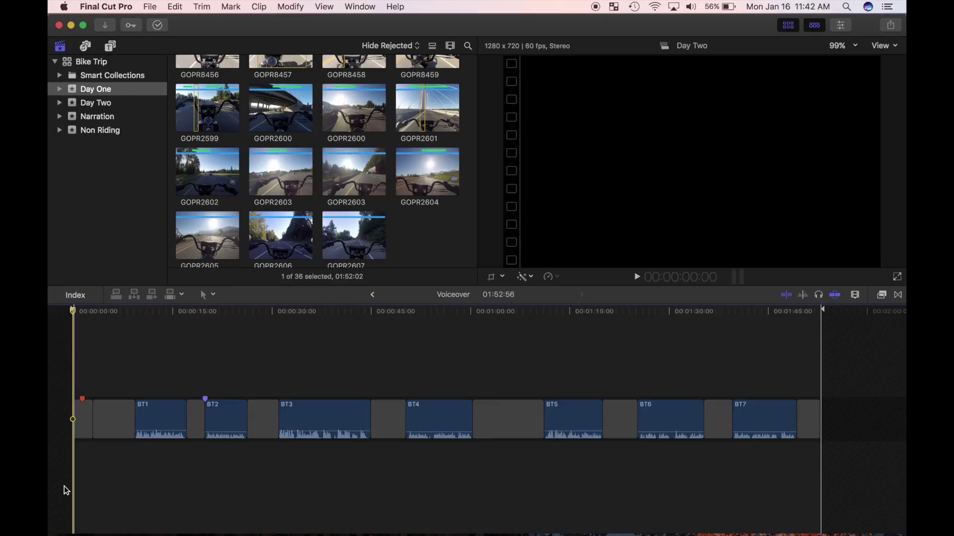
click(372, 294)
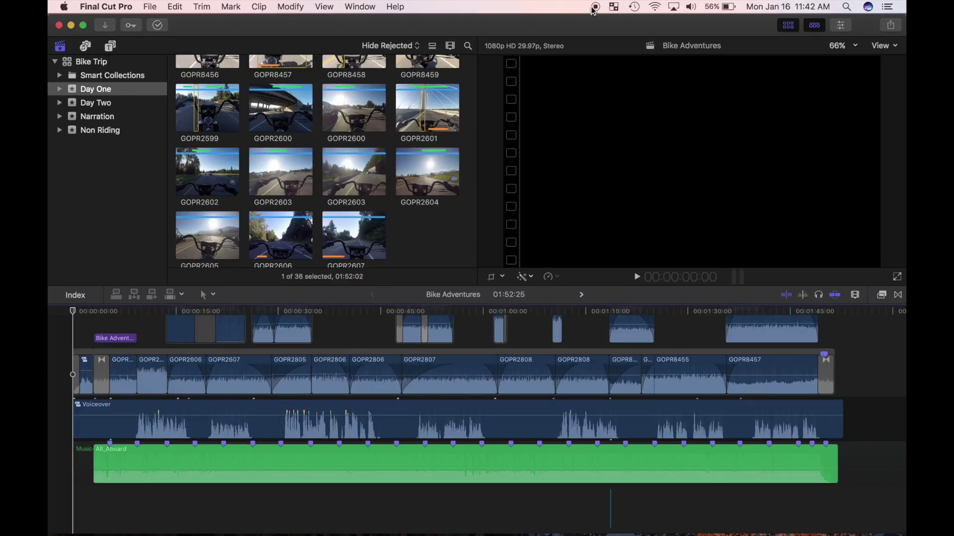
Select the Voiceover clip, solo it and show the audio meters.
click(594, 7)
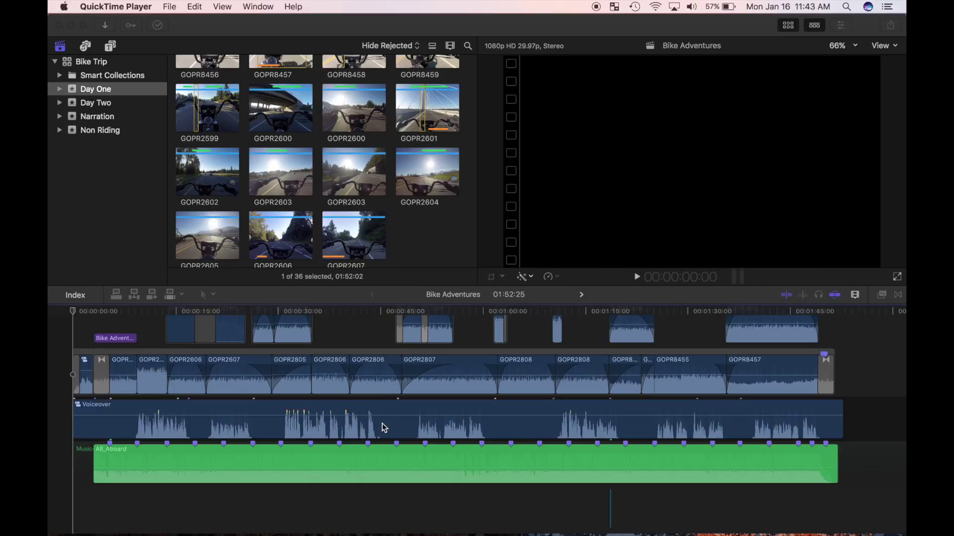
click(389, 409)
click(390, 409)
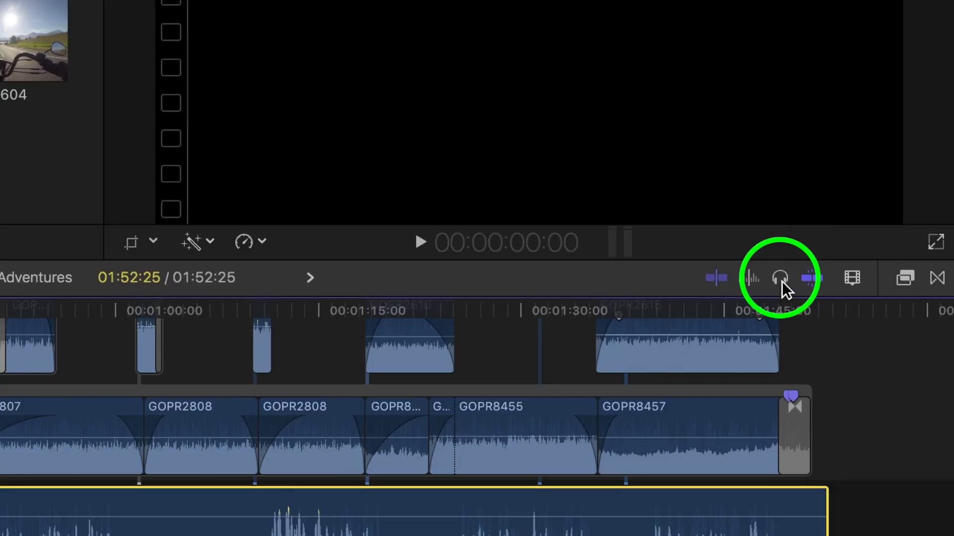
click(780, 279)
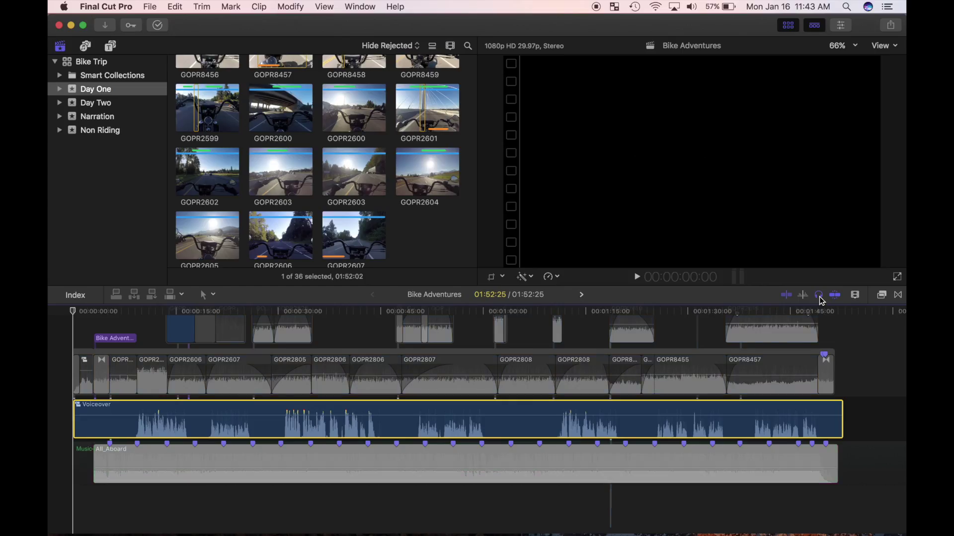
click(738, 277)
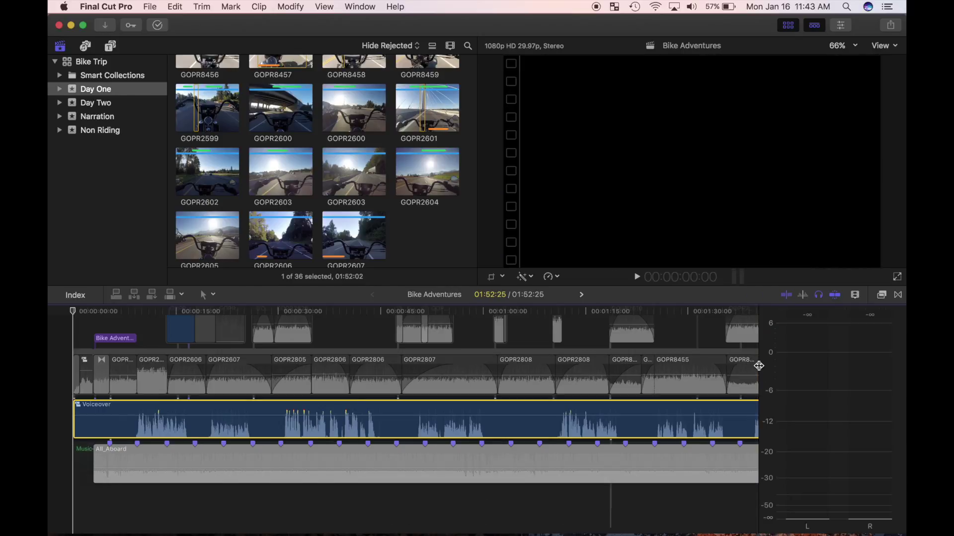
Widen the timeline and play the soloed narration to watch its peak levels.
drag(758, 366, 821, 372)
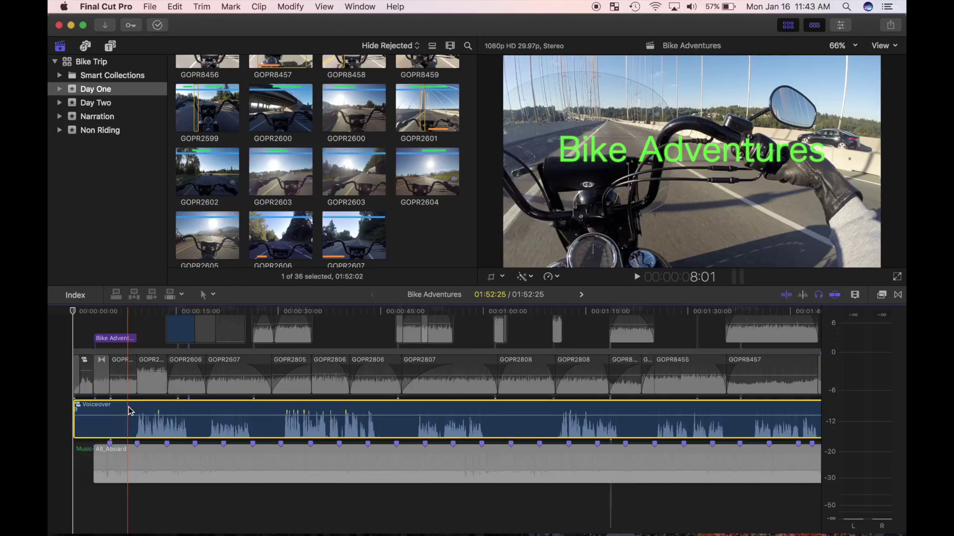
key(space)
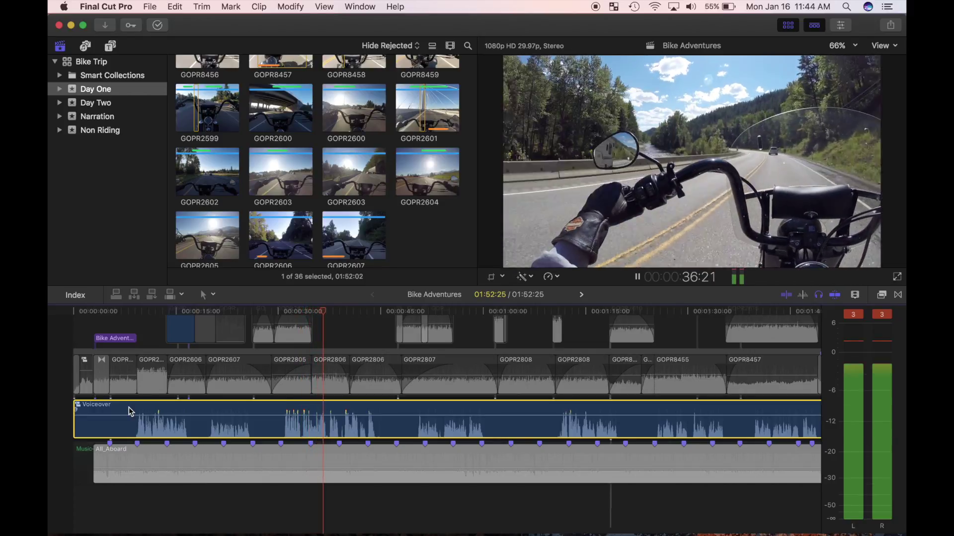
key(space)
Apply the Levels > Limiter audio effect to the Voiceover clip and show its audio inspector.
click(73, 327)
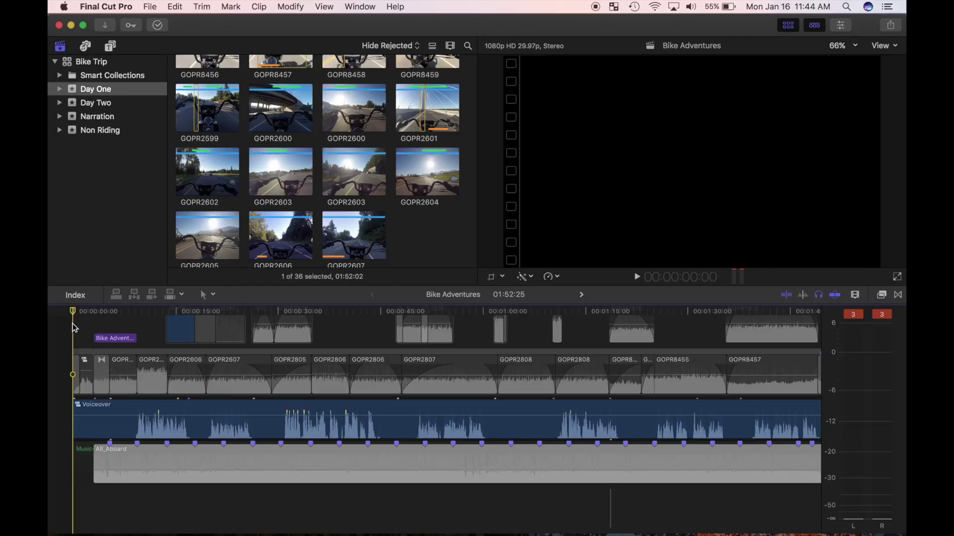
click(99, 420)
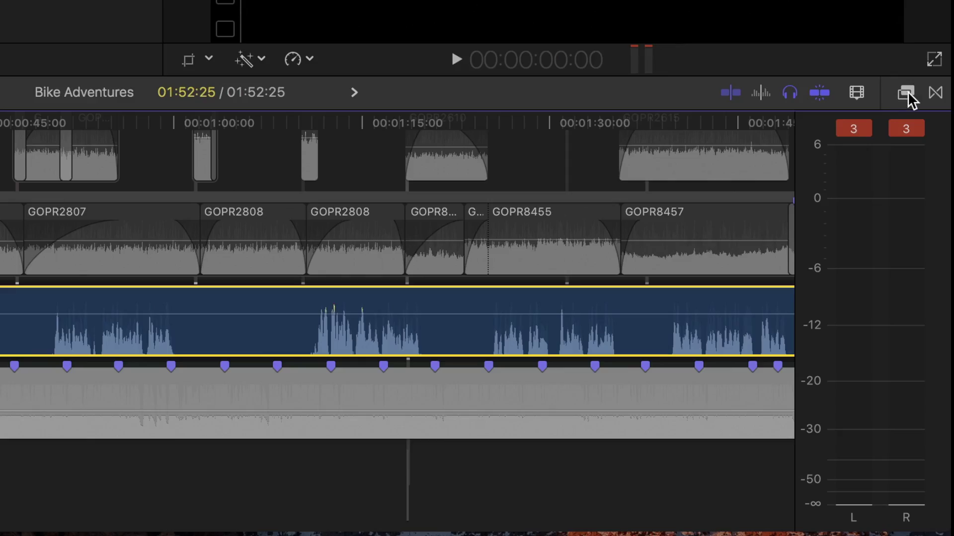
click(910, 93)
scroll(487, 195, down, 5)
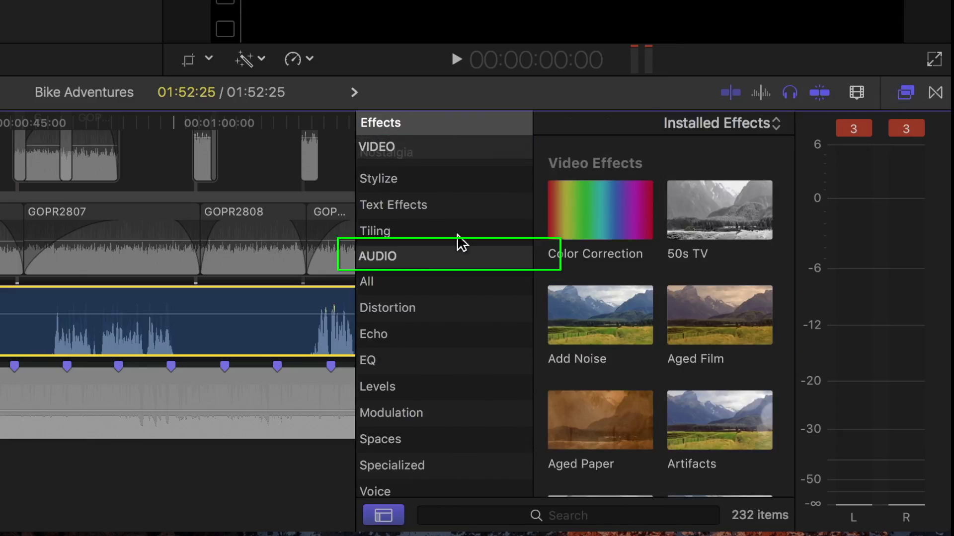
click(445, 396)
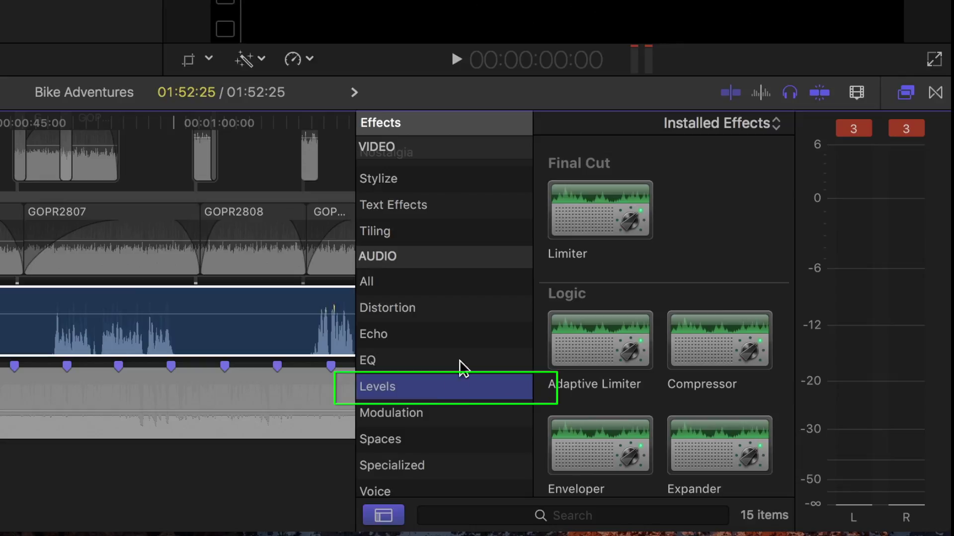
drag(606, 190, 252, 288)
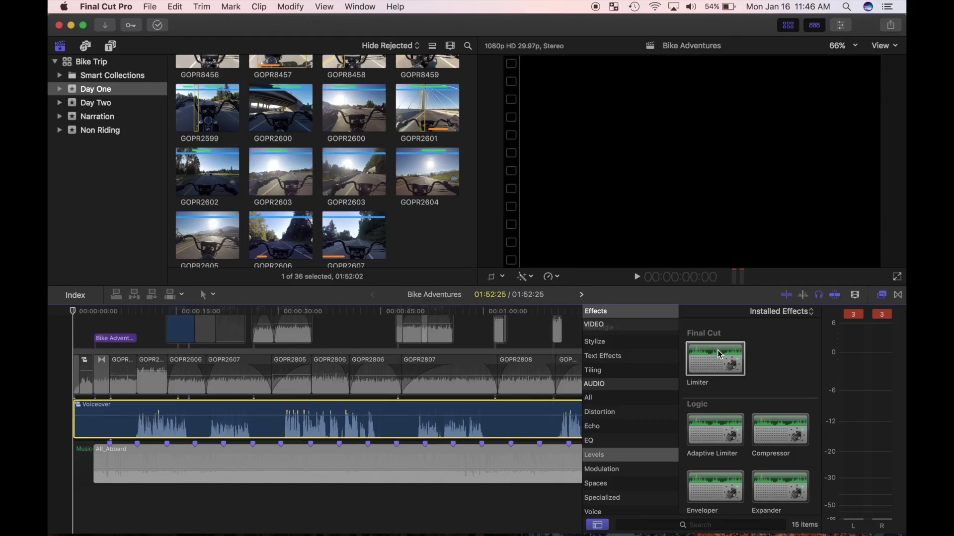
click(721, 357)
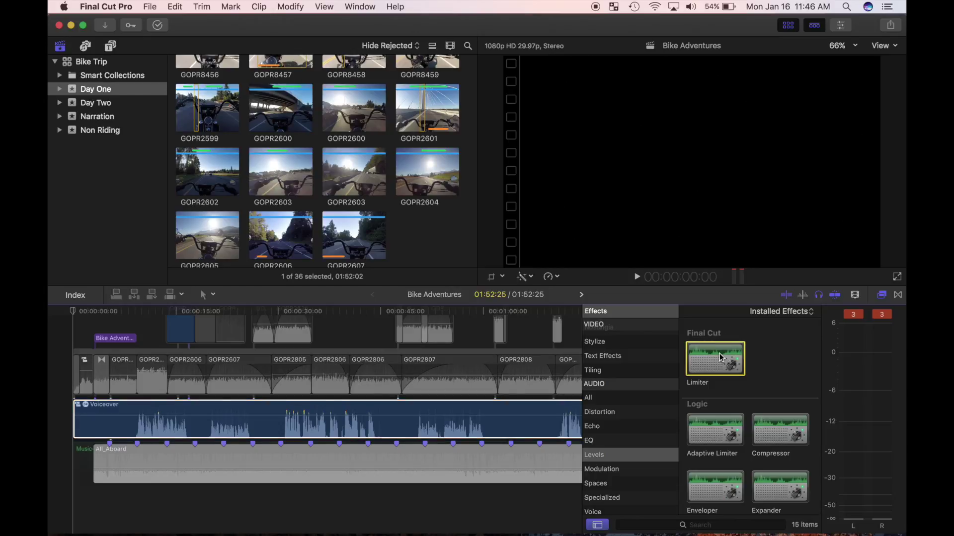
click(842, 25)
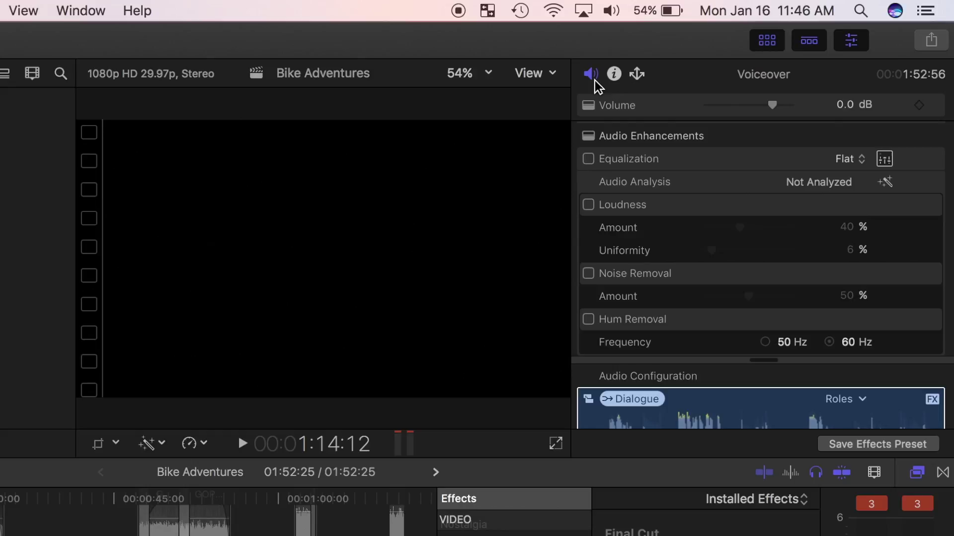
Open the Limiter editor and lower its Output Level to -4.5 dB.
scroll(676, 225, down, 5)
scroll(679, 231, down, 4)
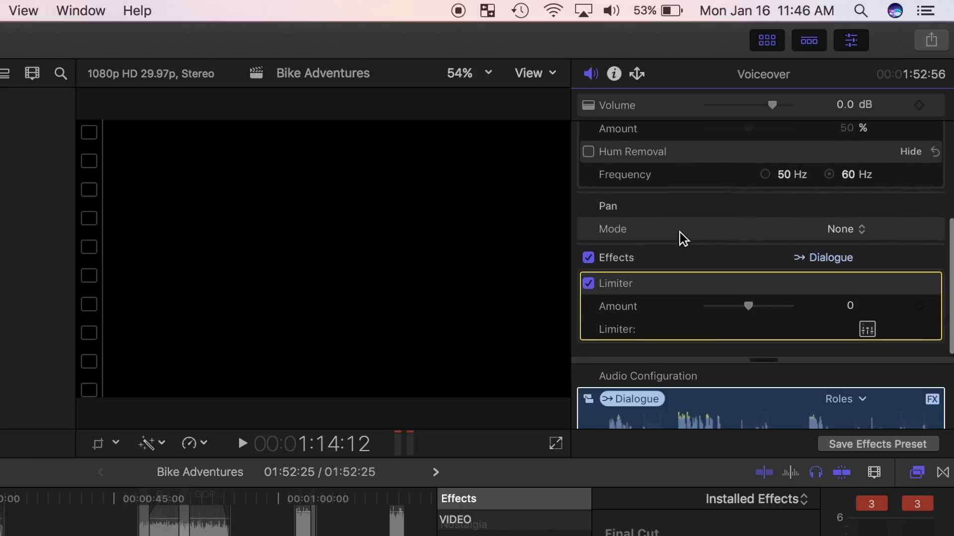
click(867, 331)
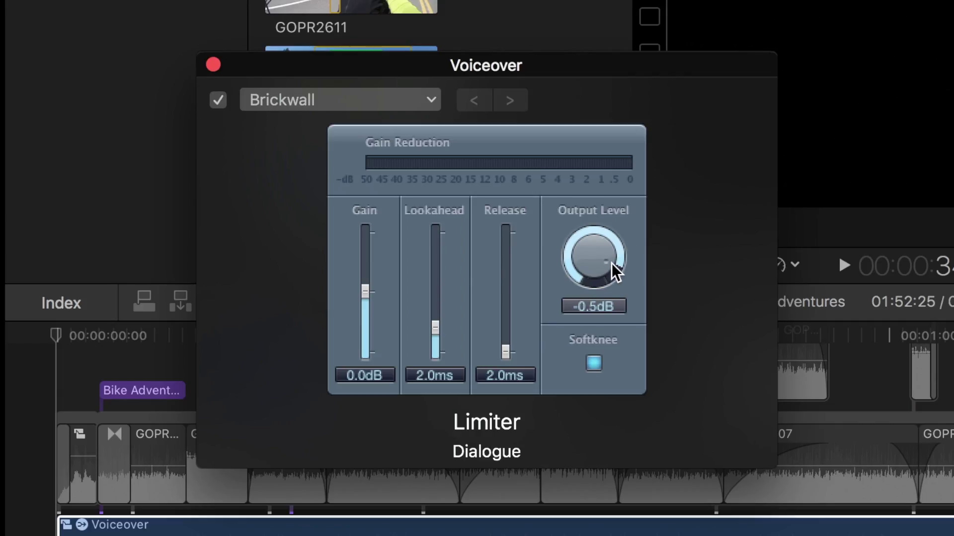
drag(612, 263, 612, 304)
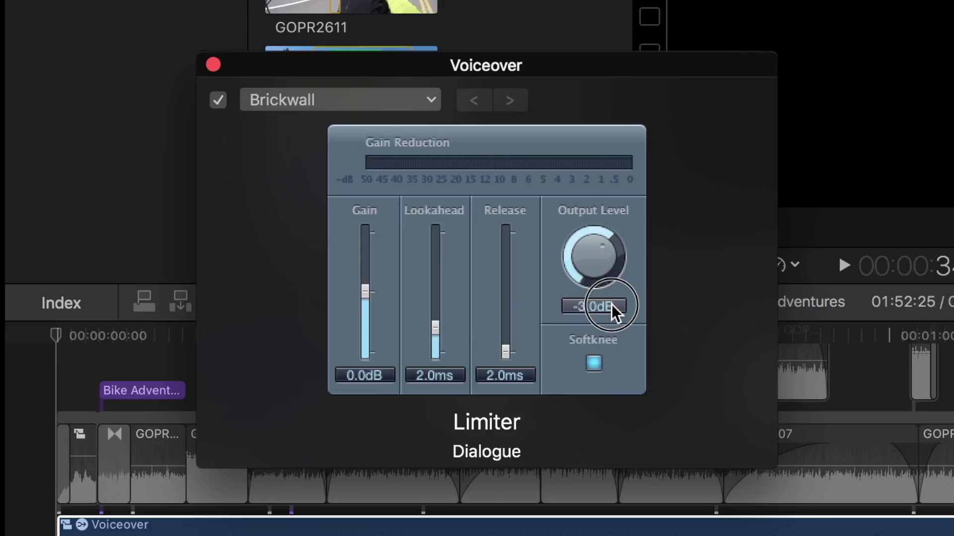
drag(612, 304, 607, 326)
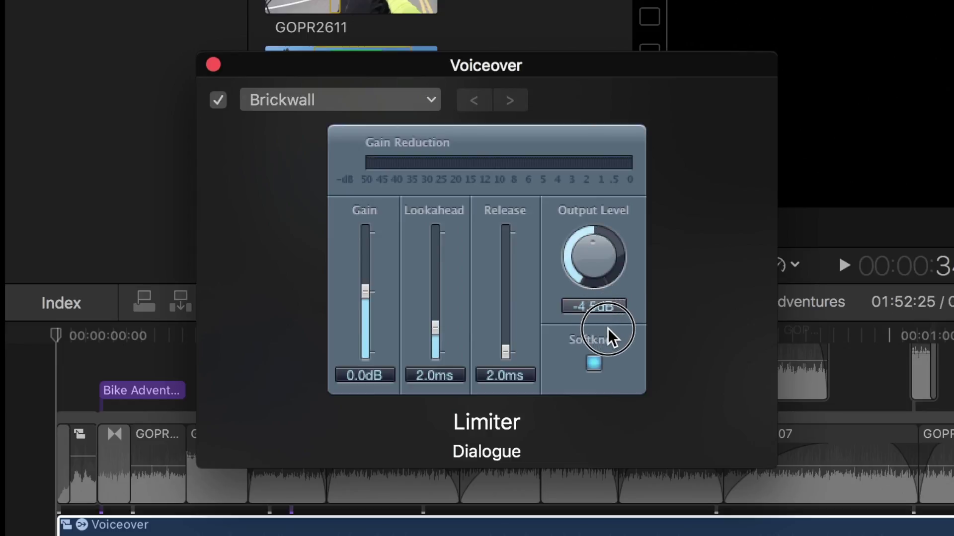
drag(607, 328, 607, 329)
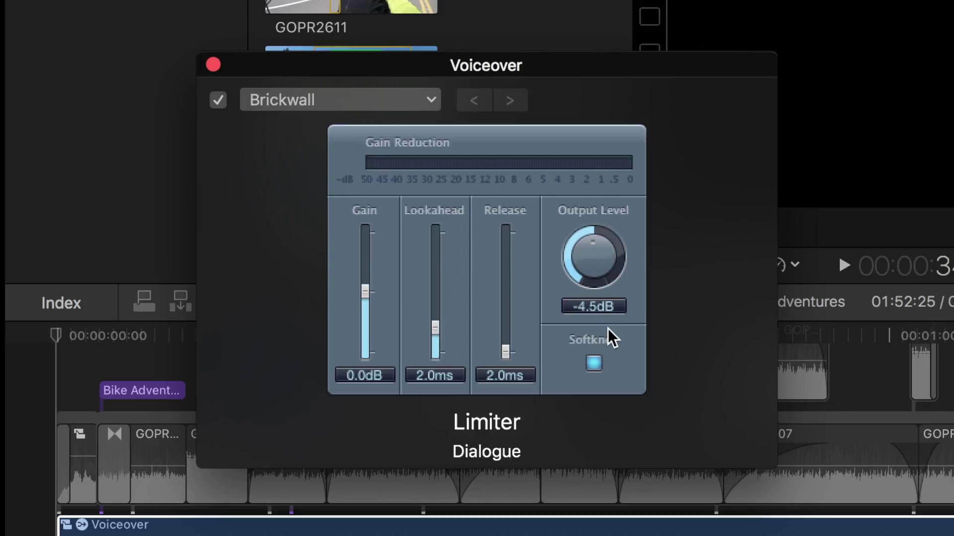
Set the Limiter's Release to 250 ms and Gain to +2.0 dB, keeping Softknee on.
click(592, 364)
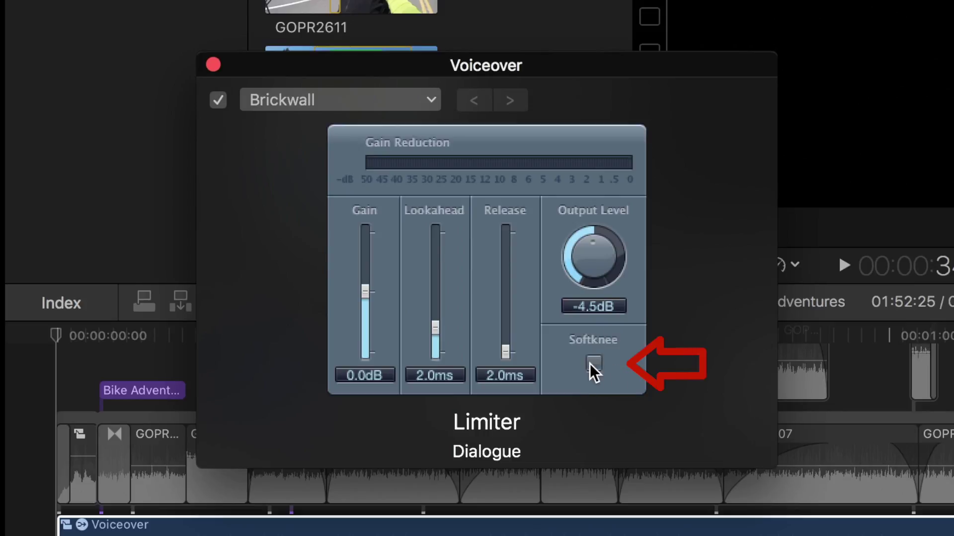
click(593, 364)
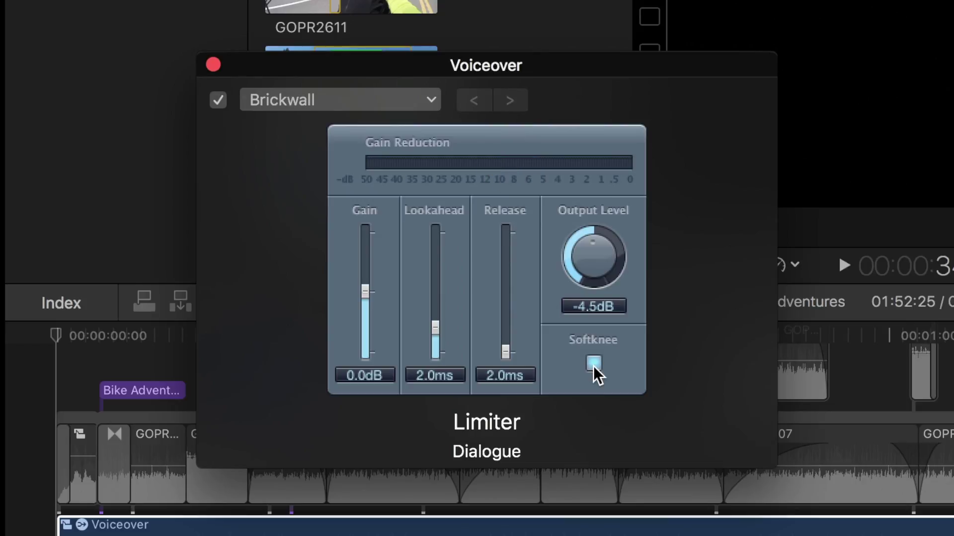
drag(508, 354, 517, 267)
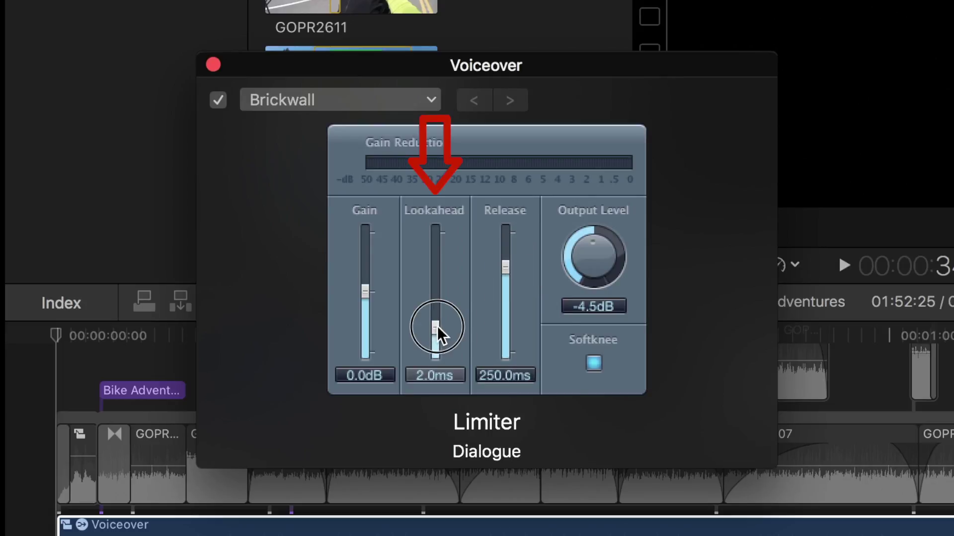
mouse_move(437, 326)
mouse_down()
mouse_move(437, 271)
mouse_move(436, 326)
mouse_up()
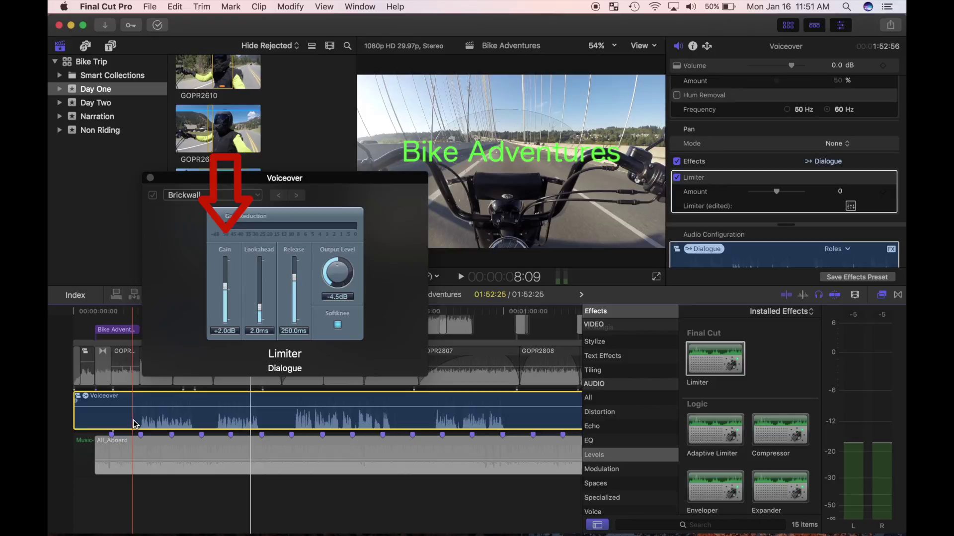
Raise the Limiter Gain to +7.0 dB while playing back the Voiceover narration.
key(space)
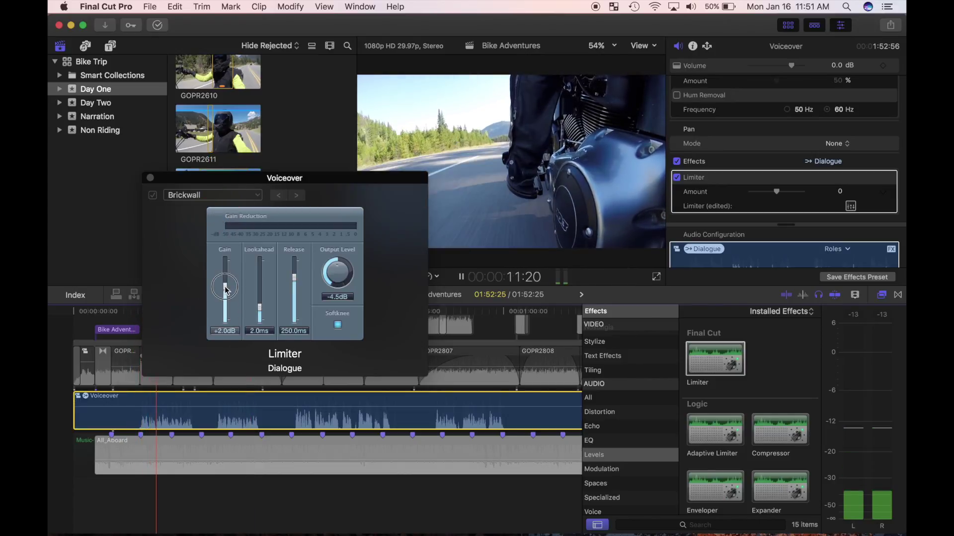
drag(225, 290, 226, 280)
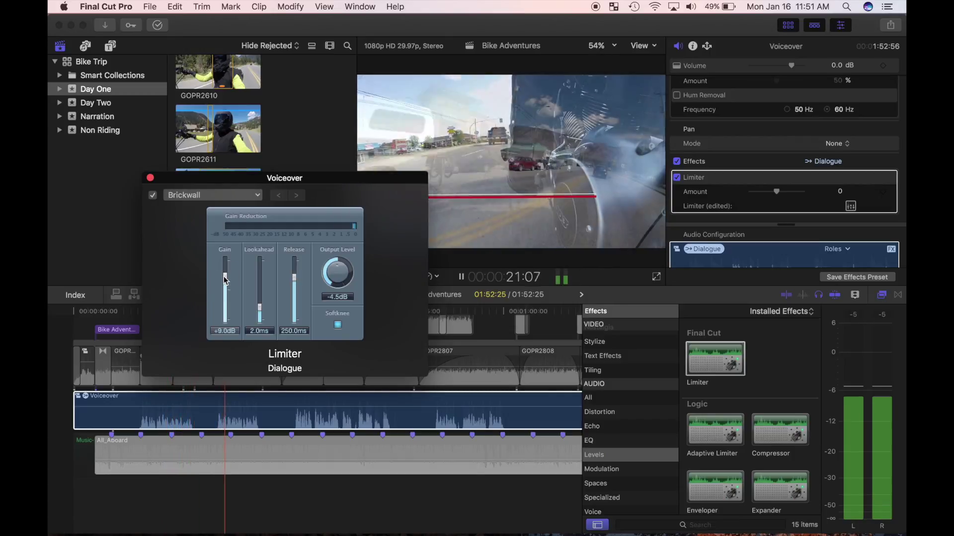
click(296, 410)
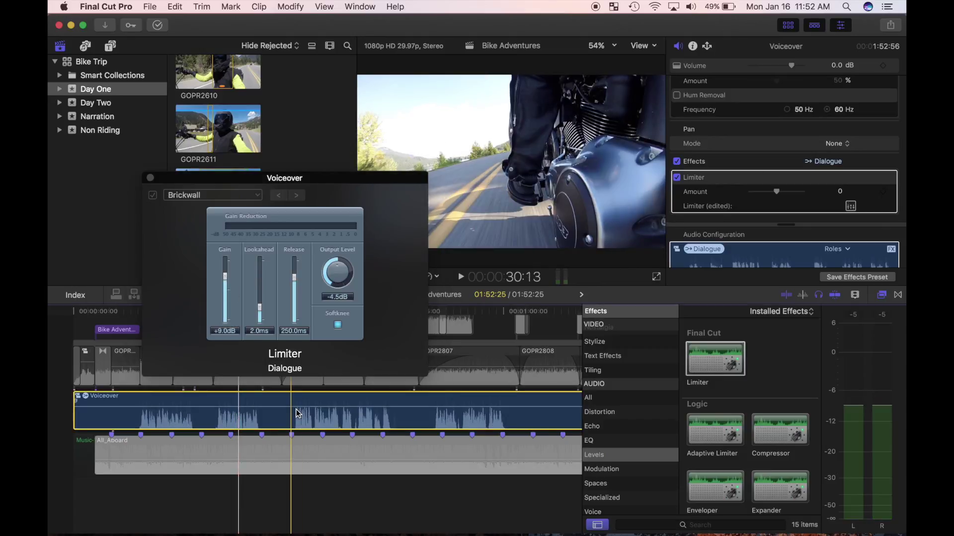
key(space)
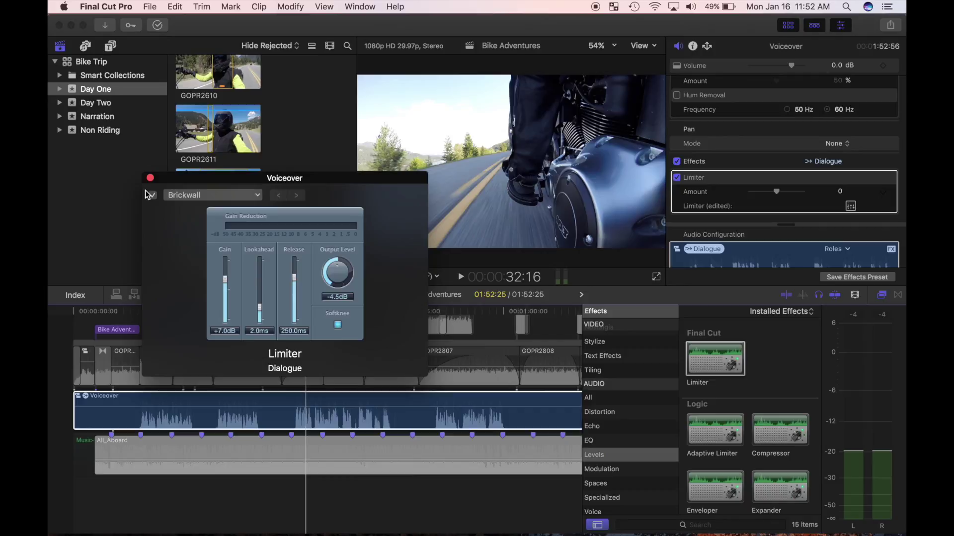
Close the Limiter editor and effects browser, then stop the narration playback.
click(150, 178)
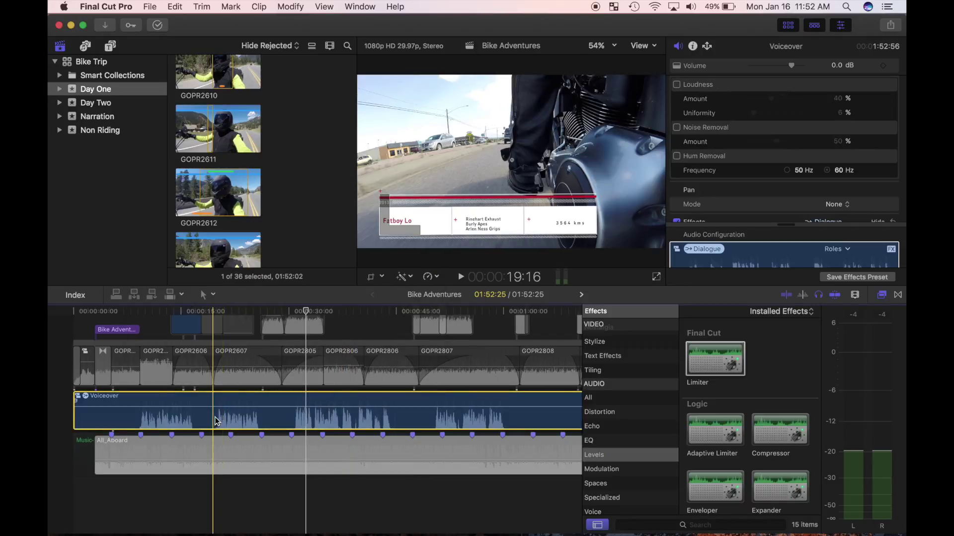
key(space)
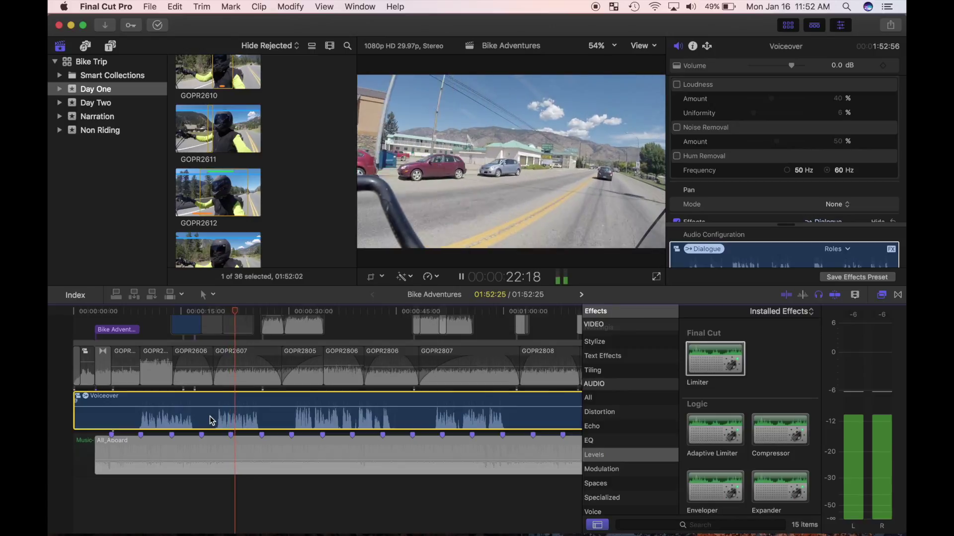
click(881, 295)
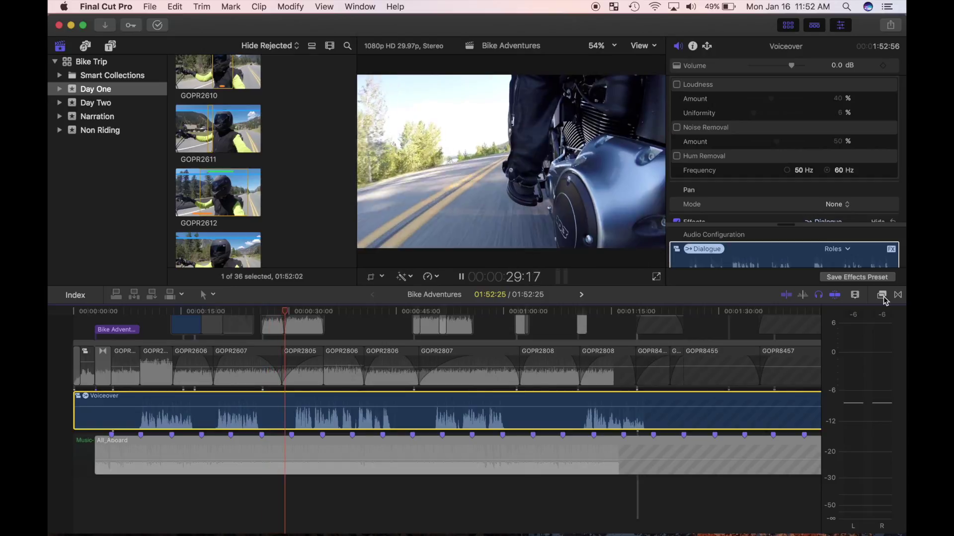
key(space)
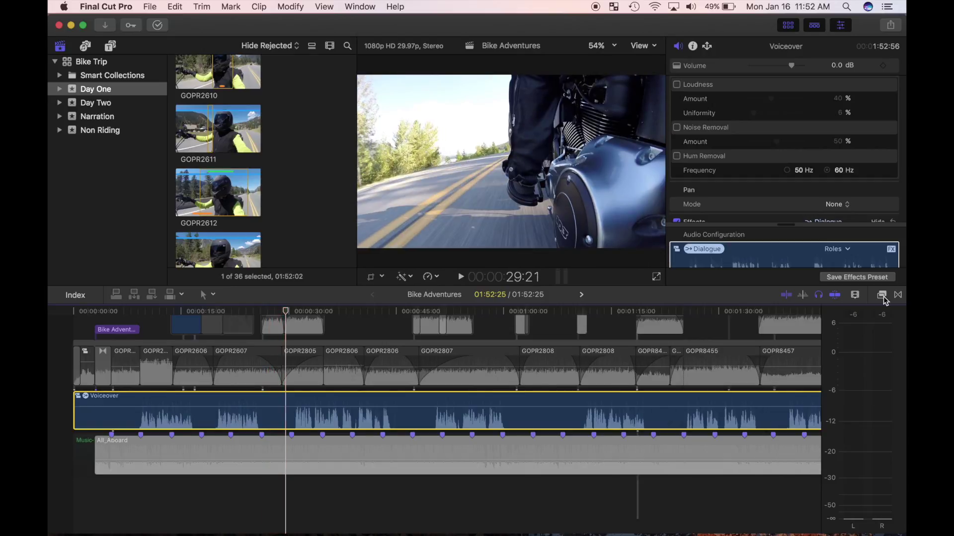
Turn Solo off so the GOPR clips and All_Aboard music play with the Voiceover.
click(818, 296)
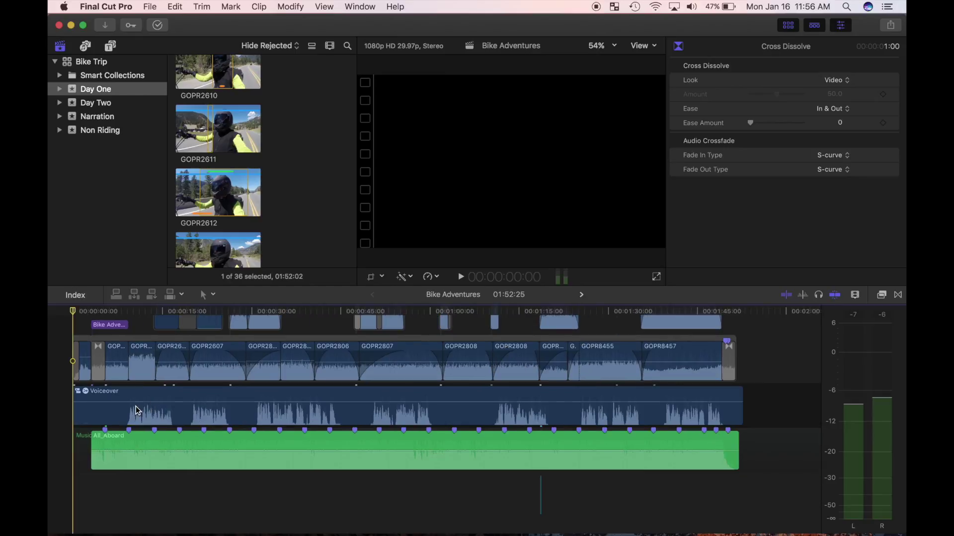
Solo the Voiceover and All_Aboard clips together and zoom the timeline in around the playhead.
click(144, 412)
super+click(150, 445)
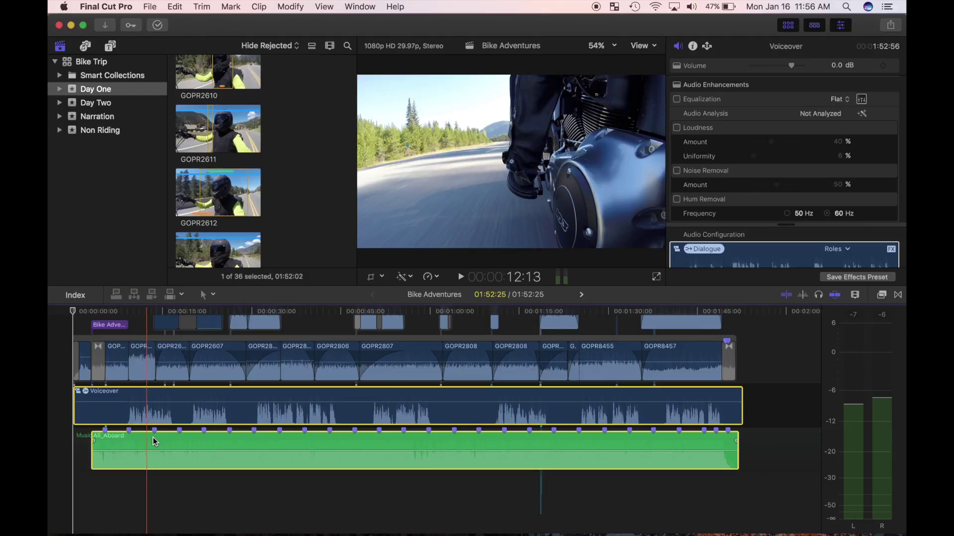
key(alt+s)
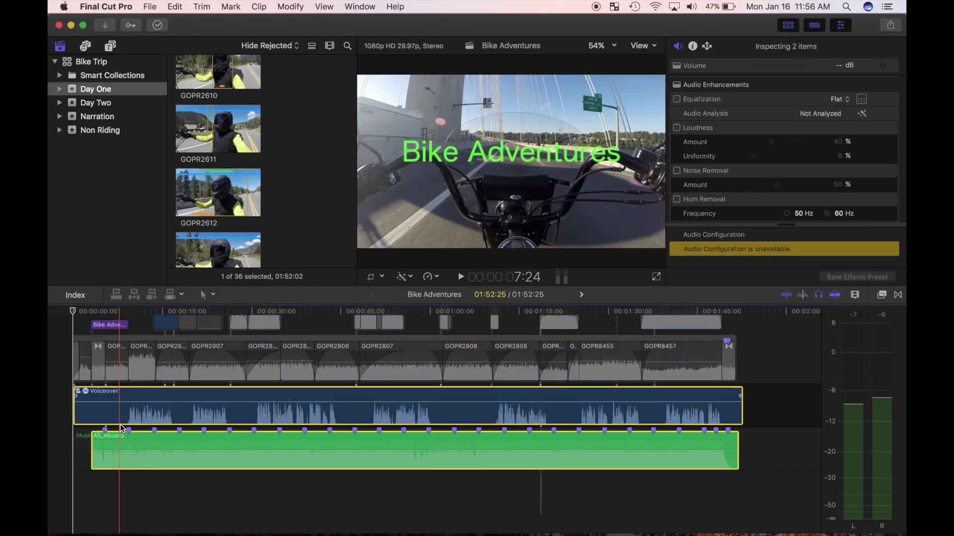
key(super+equal)
key(super+equal)
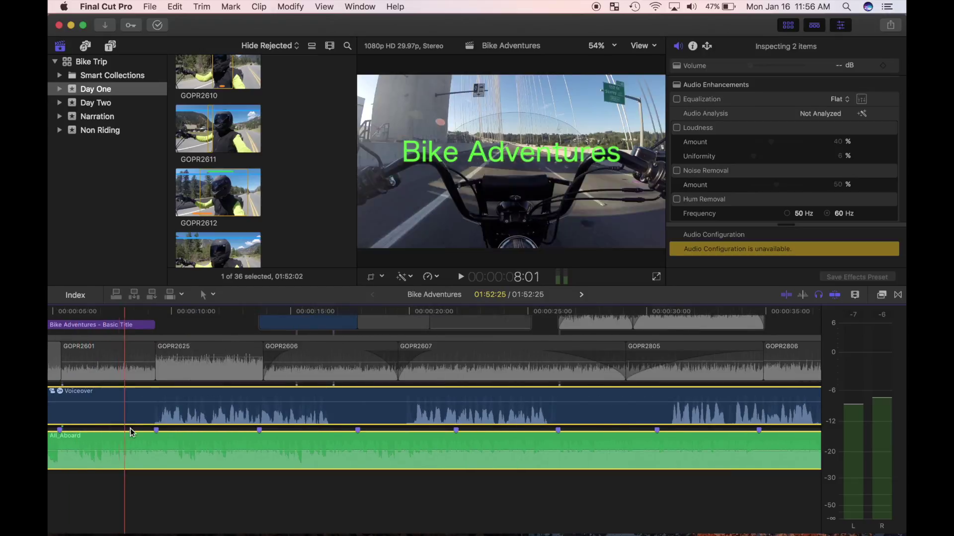
drag(145, 448, 145, 447)
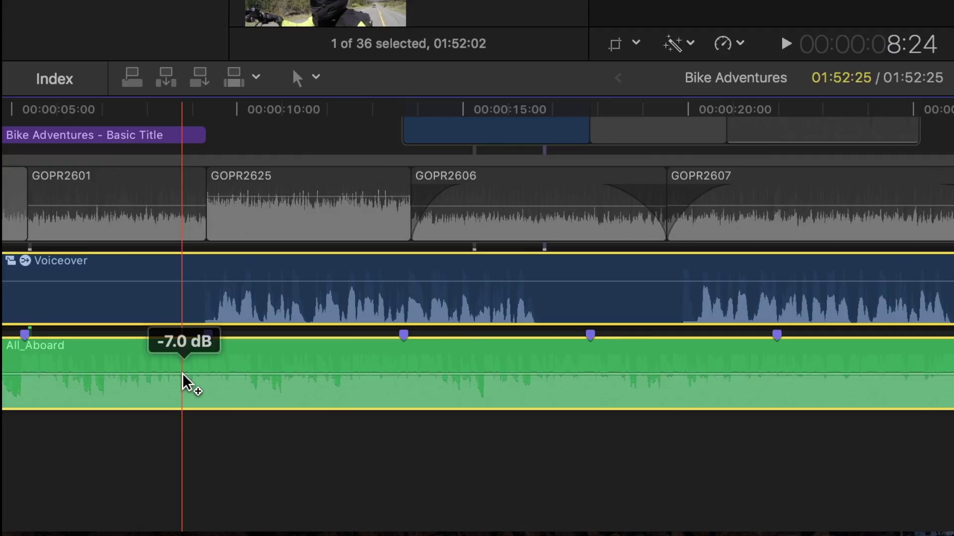
Keyframe the music volume before the first narration and lower it to -20 dB there.
alt+click(143, 451)
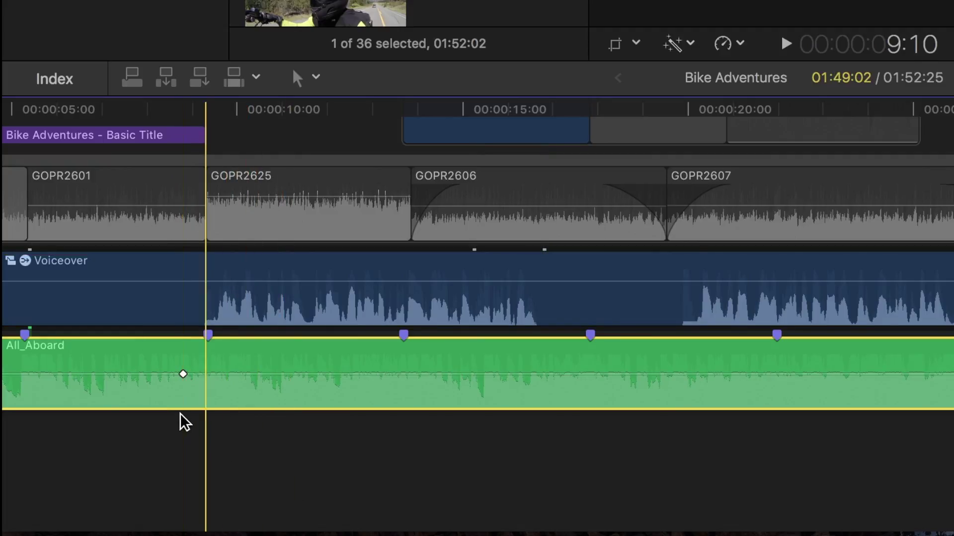
alt+click(227, 375)
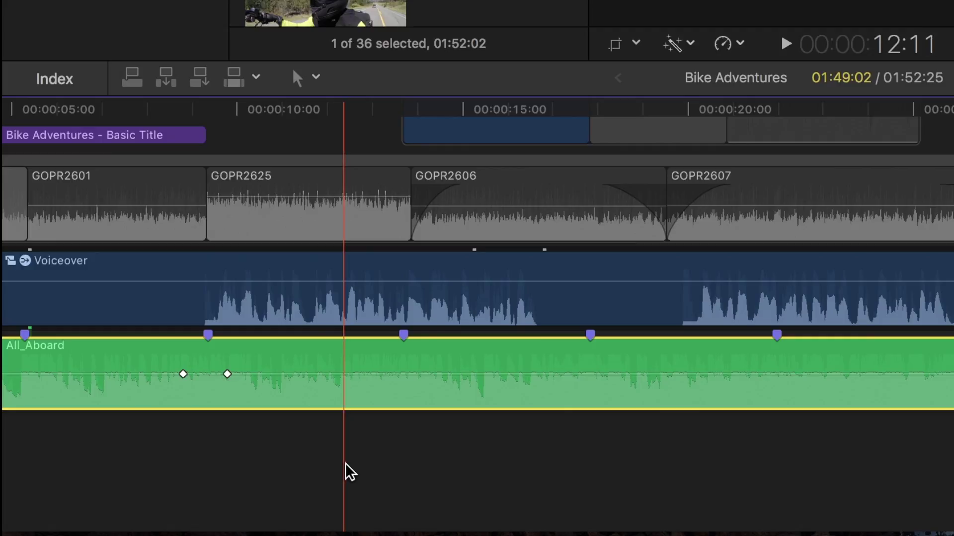
click(323, 373)
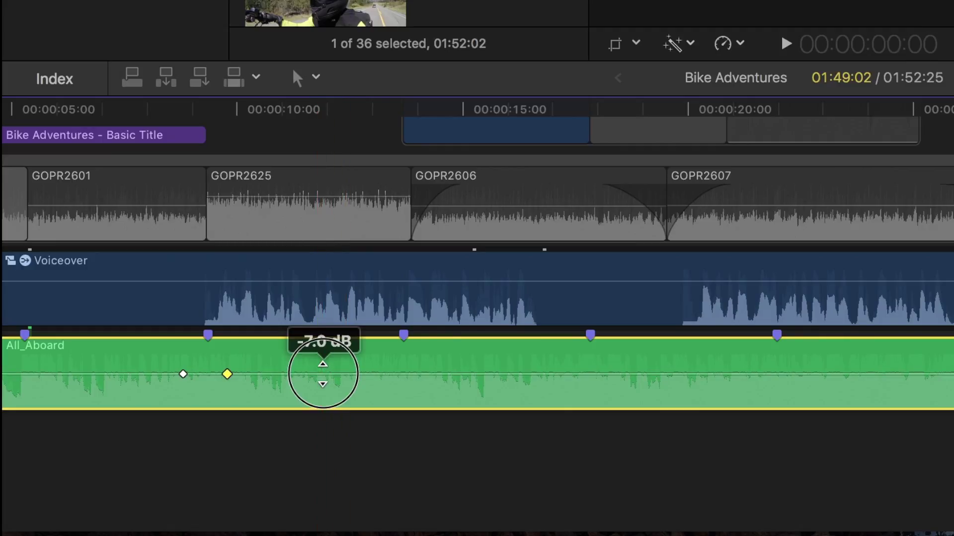
drag(323, 373, 323, 384)
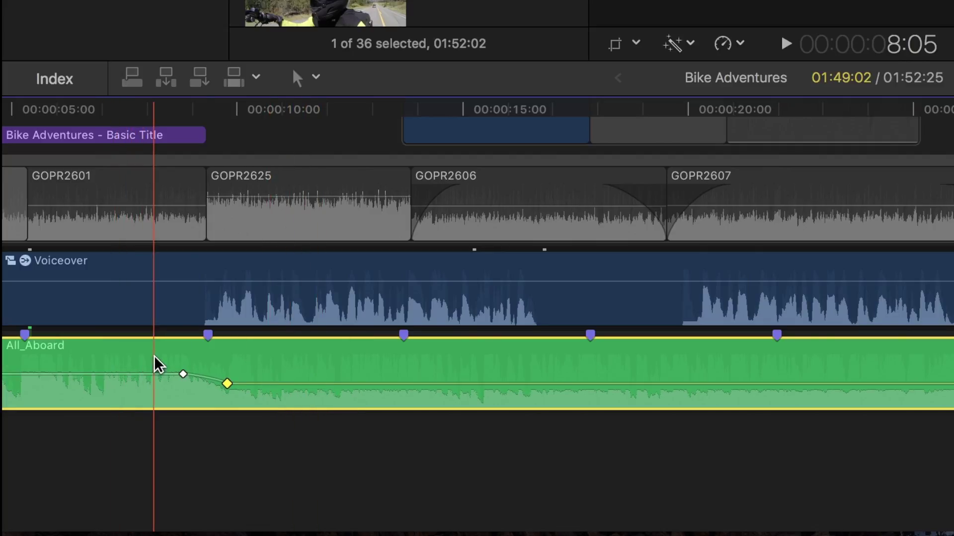
key(space)
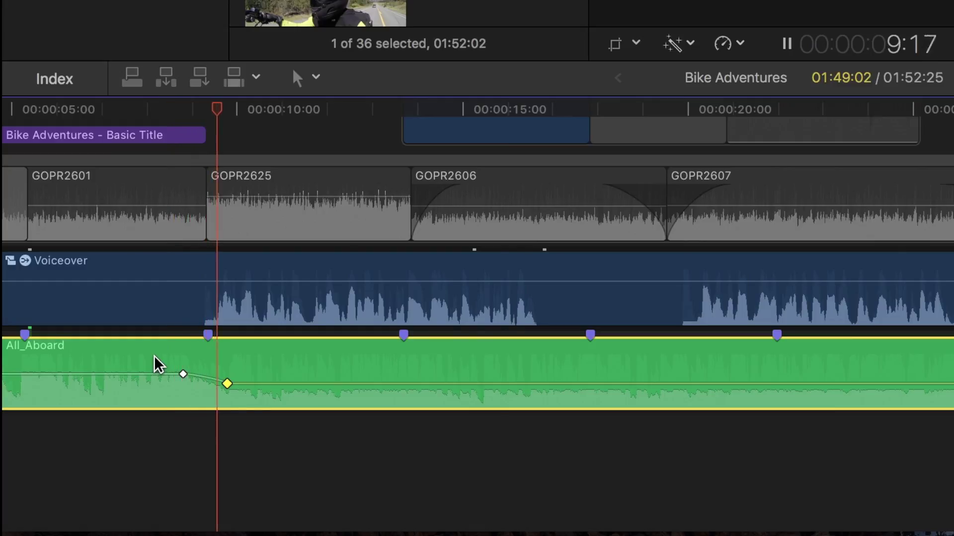
Add keyframes where the first narration ends and raise the music back to -7 dB.
click(480, 385)
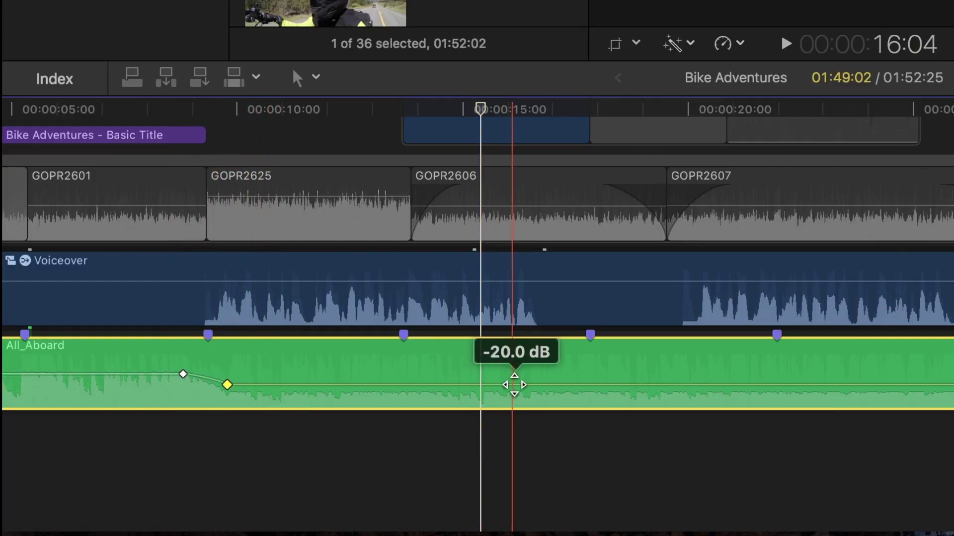
alt+click(514, 385)
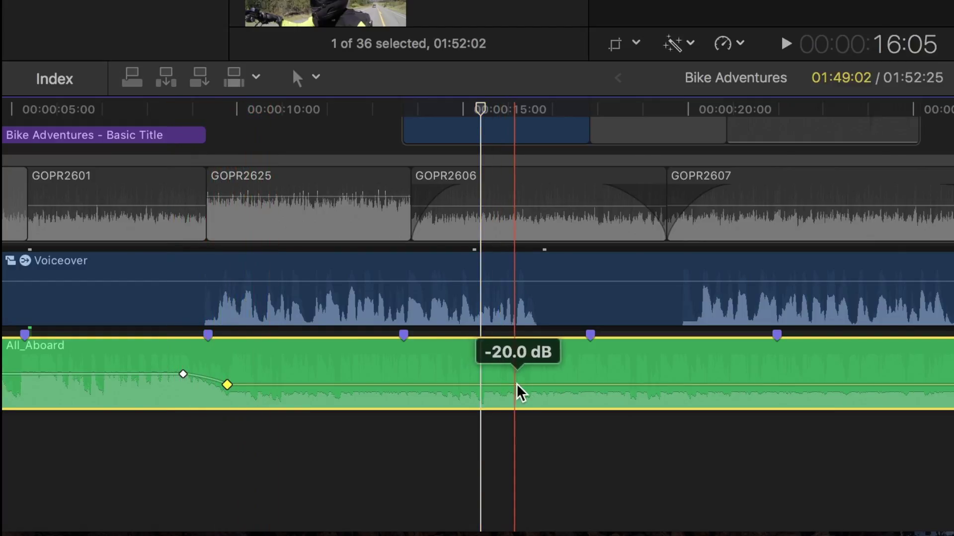
alt+click(555, 385)
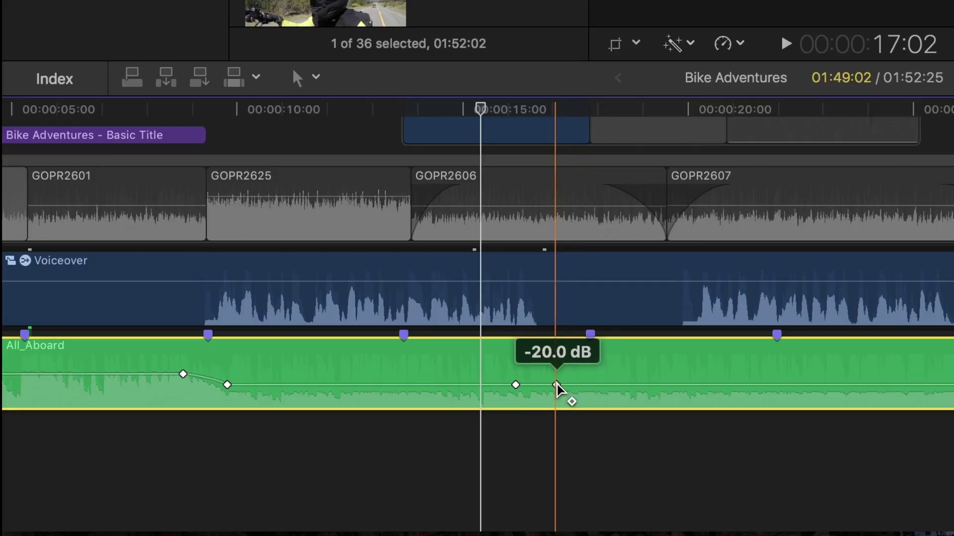
drag(595, 385, 597, 375)
Add keyframes around the second narration and lower the music between them to -20 dB.
alt+click(664, 374)
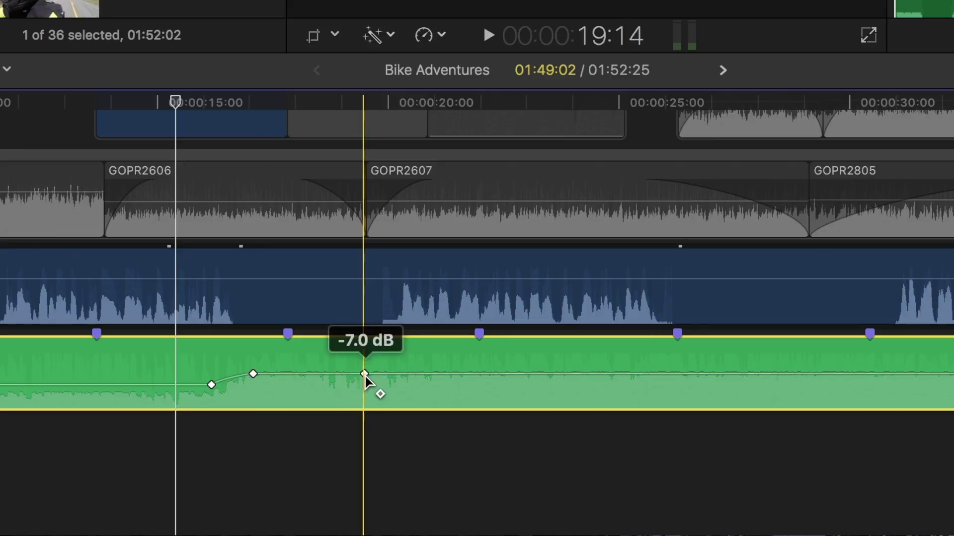
alt+click(409, 374)
alt+click(652, 374)
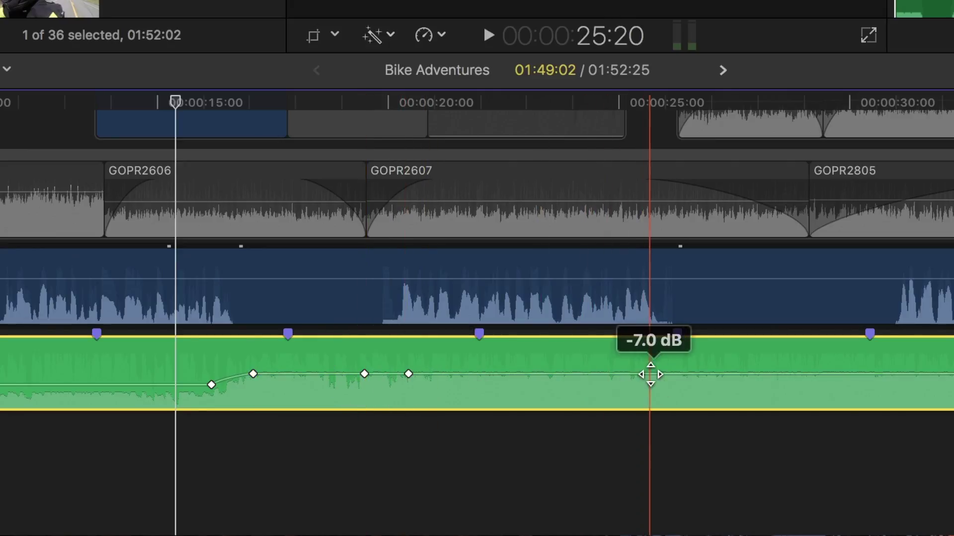
alt+click(701, 375)
drag(519, 374, 520, 385)
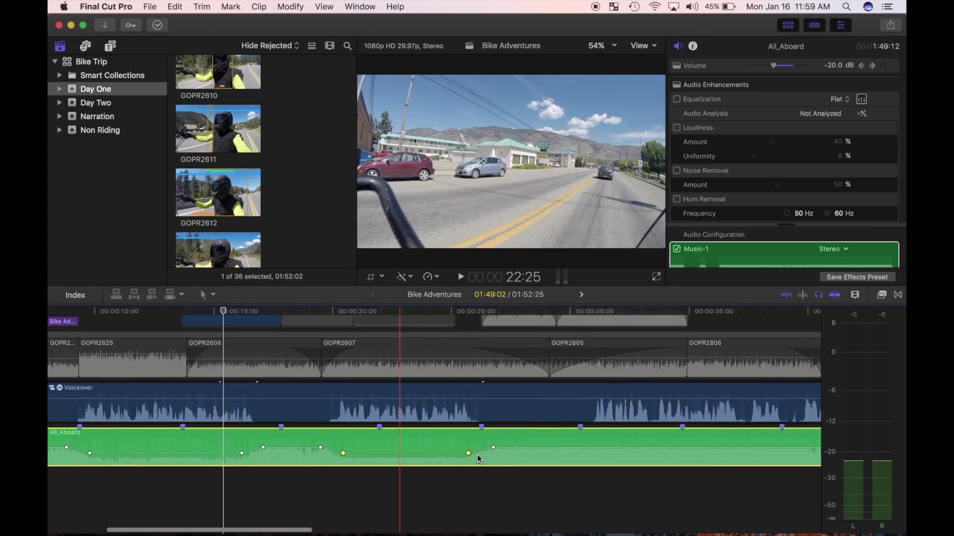
Keyframe both sides of the third narration passage and dip the music there to -20 dB.
scroll(477, 454, right, 5)
alt+click(308, 446)
alt+click(329, 446)
alt+click(633, 447)
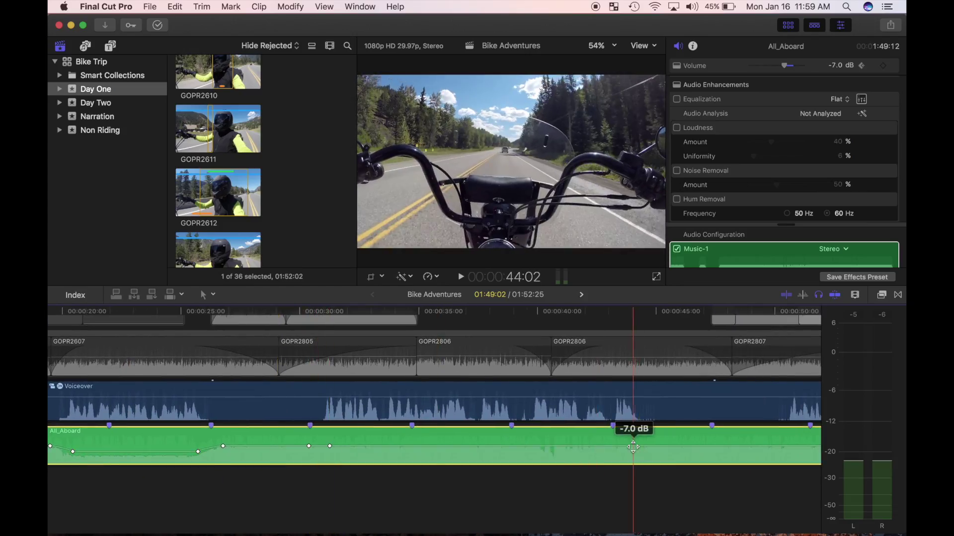
alt+click(651, 446)
drag(472, 446, 473, 453)
Add keyframes around the fourth narration and pull that music section down to -20 dB.
scroll(471, 455, right, 7)
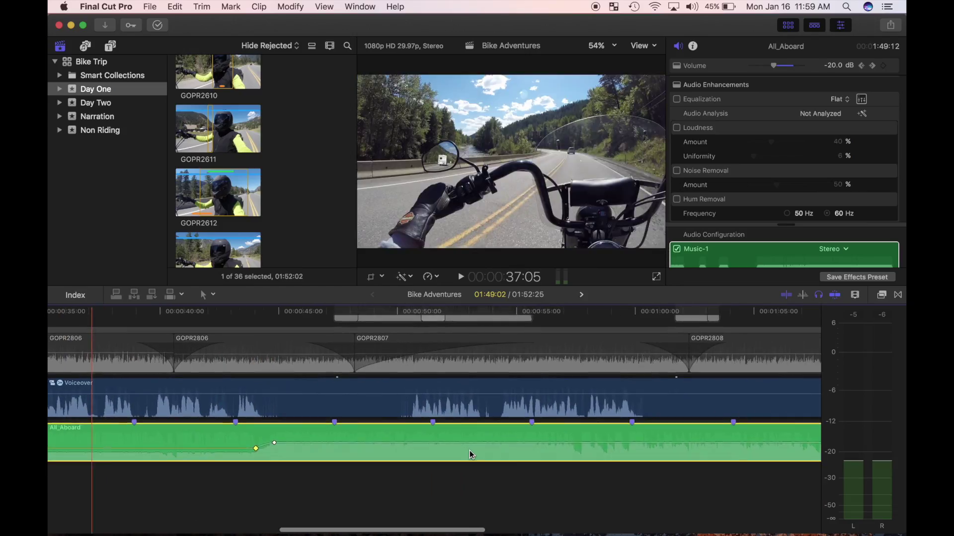
alt+click(393, 443)
alt+click(417, 442)
alt+click(629, 443)
alt+click(652, 443)
alt+click(533, 444)
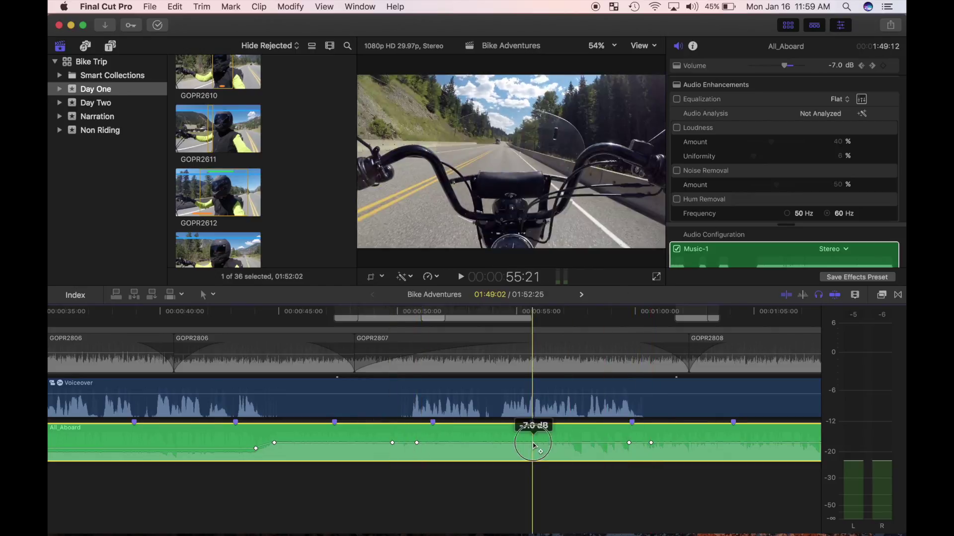
drag(534, 445, 533, 452)
Select the music range under the next narration and lower it to -20 dB.
scroll(533, 452, right, 3)
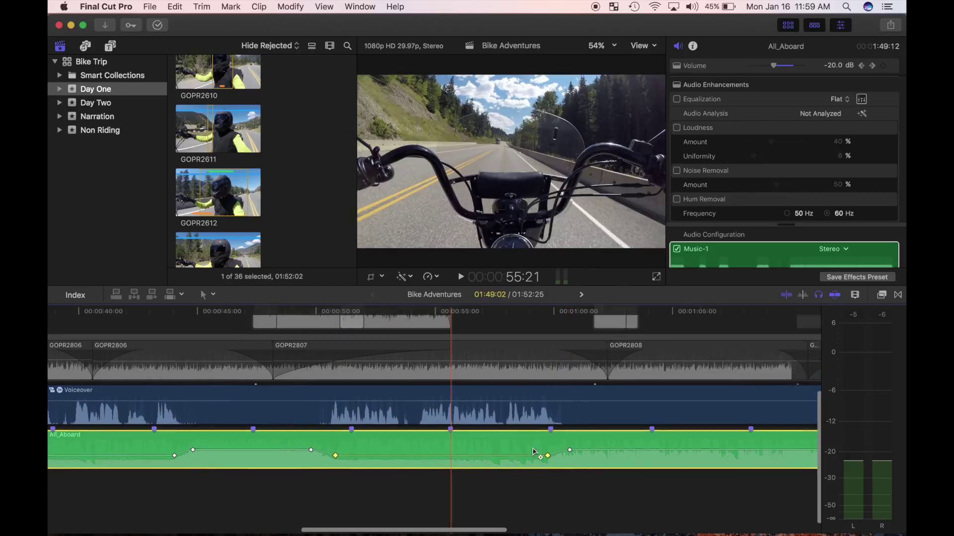
scroll(533, 452, right, 15)
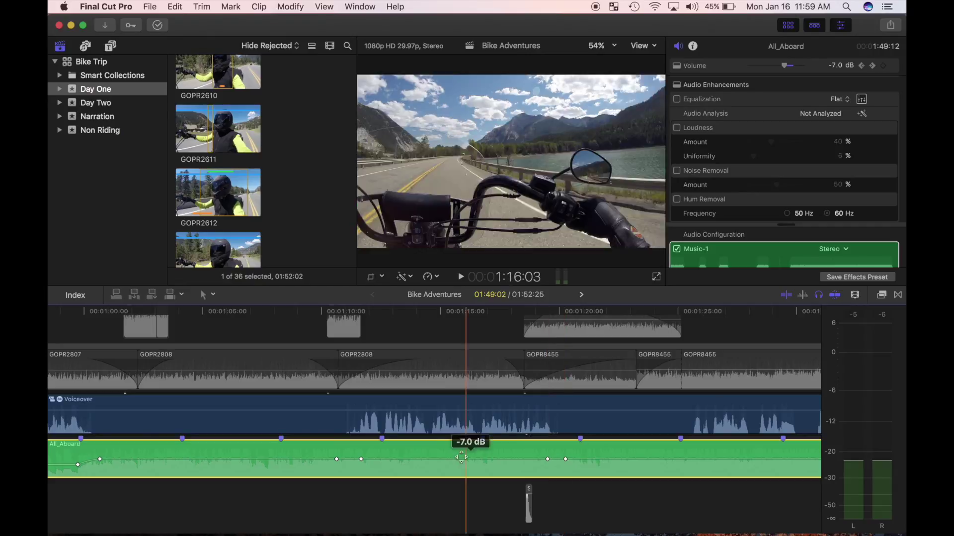
drag(461, 457, 461, 463)
scroll(368, 463, right, 10)
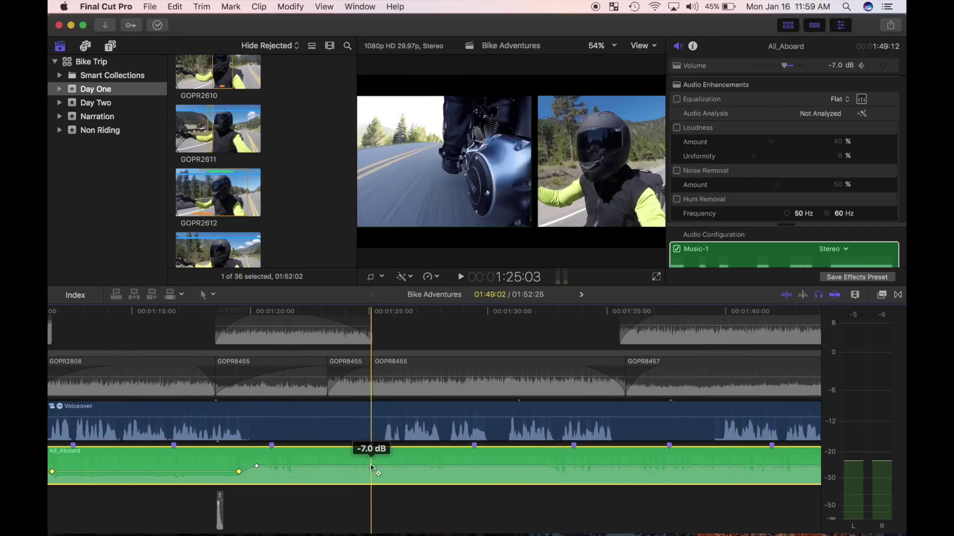
drag(372, 467, 627, 466)
drag(485, 466, 483, 471)
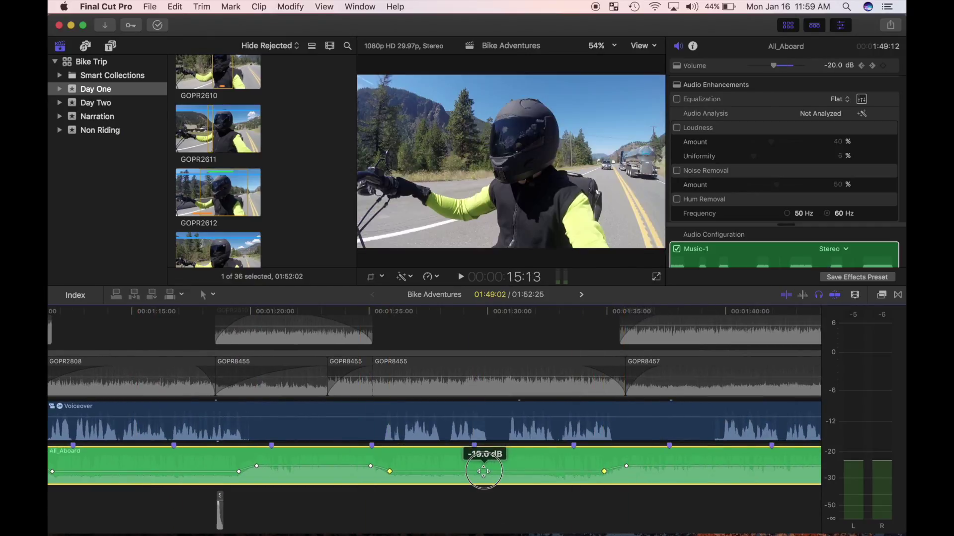
Duck the music to -20 dB under the last narration and fit the whole project in view.
scroll(484, 471, right, 10)
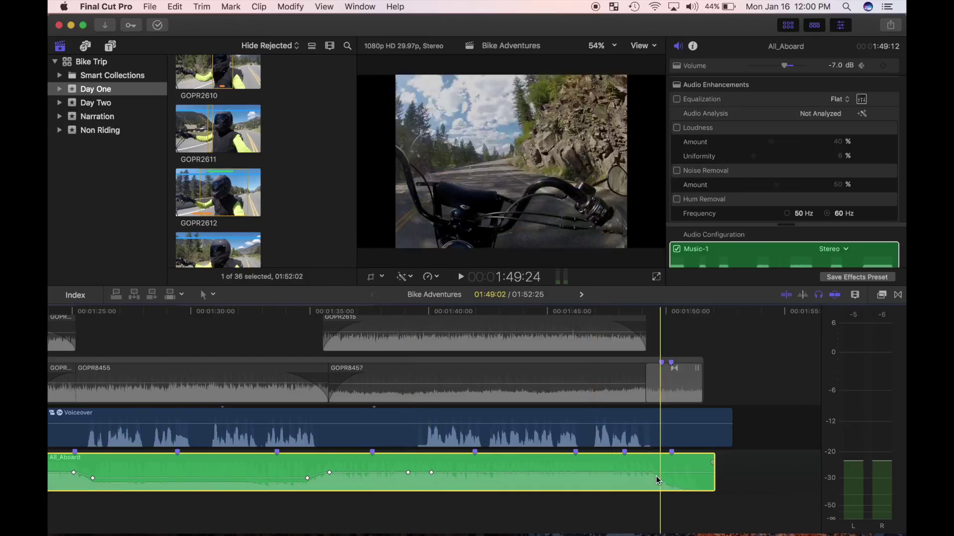
alt+click(658, 472)
alt+click(637, 472)
drag(528, 472, 528, 477)
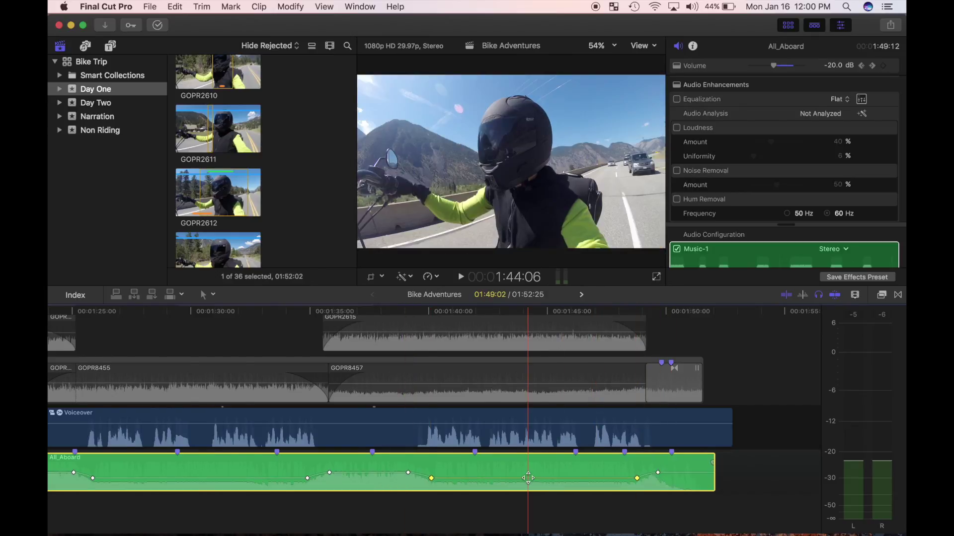
key(shift+z)
Play Bike Adventures from the start to review the music ducking under the narration.
key(Home)
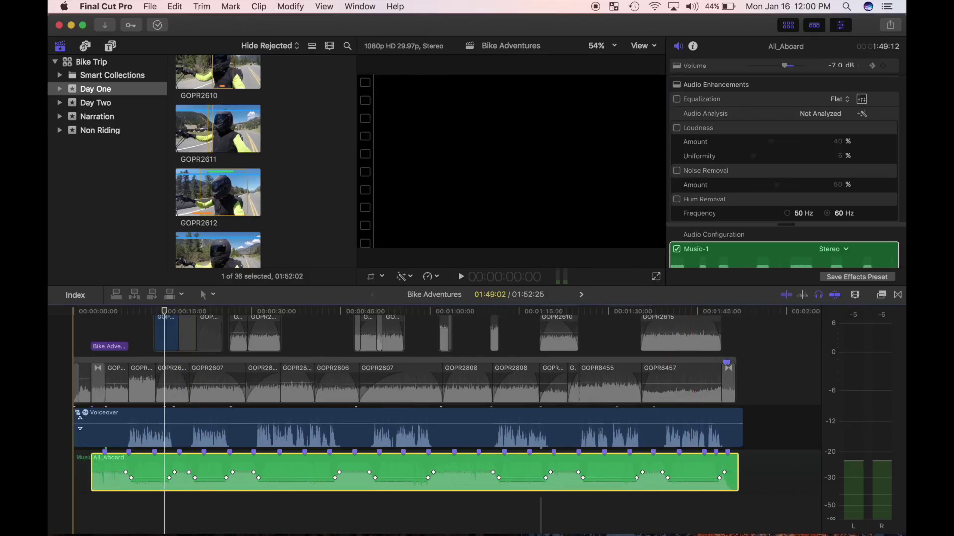
key(space)
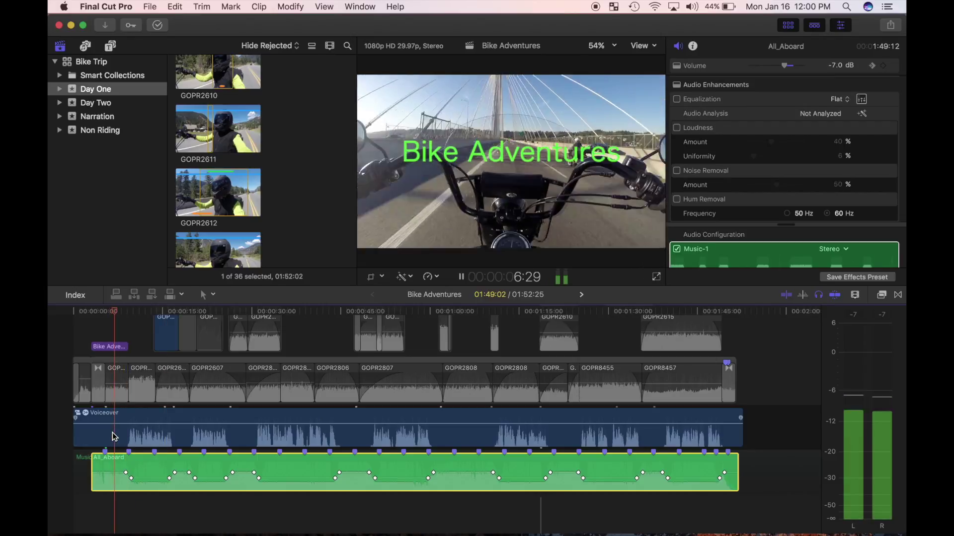